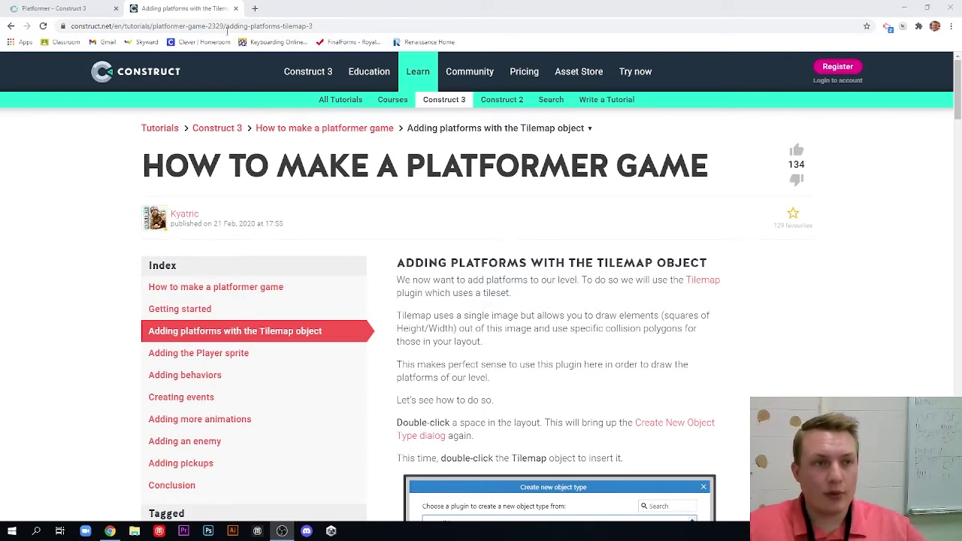
Glance at the Platformer editor, then highlight the Tilemap section heading in the tutorial.
{"action": "left_click", "coordinate": [52, 8]}
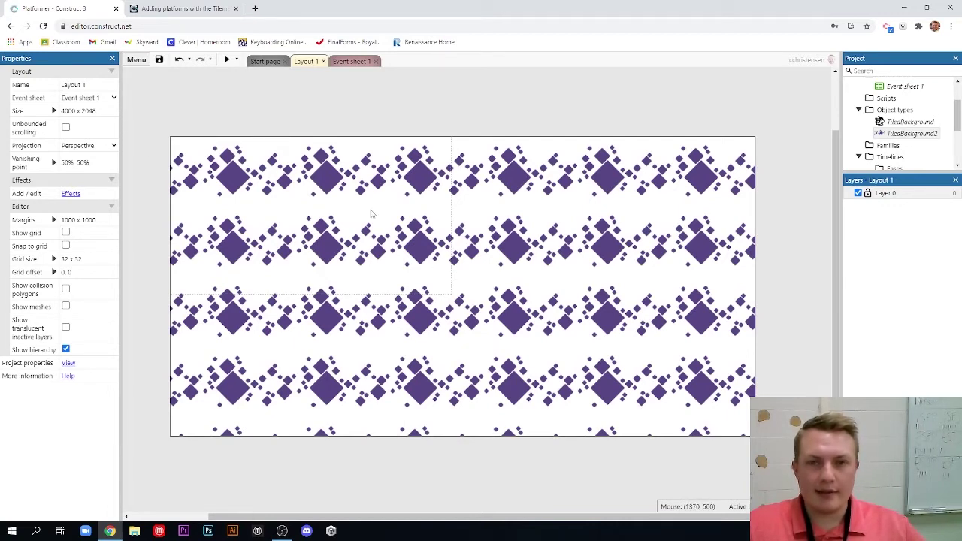
{"action": "left_click", "coordinate": [182, 11]}
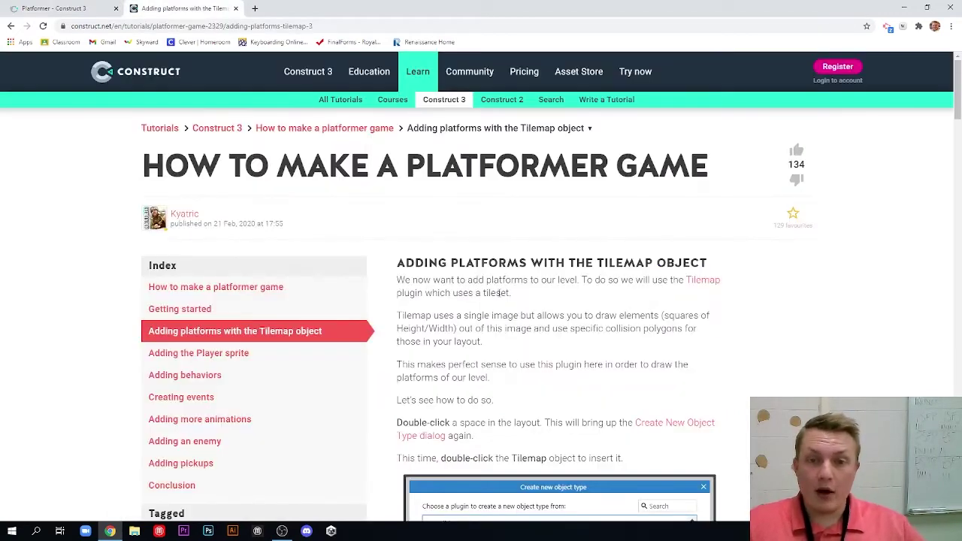
{"action": "left_click_drag", "start_coordinate": [398, 262], "coordinate": [712, 266]}
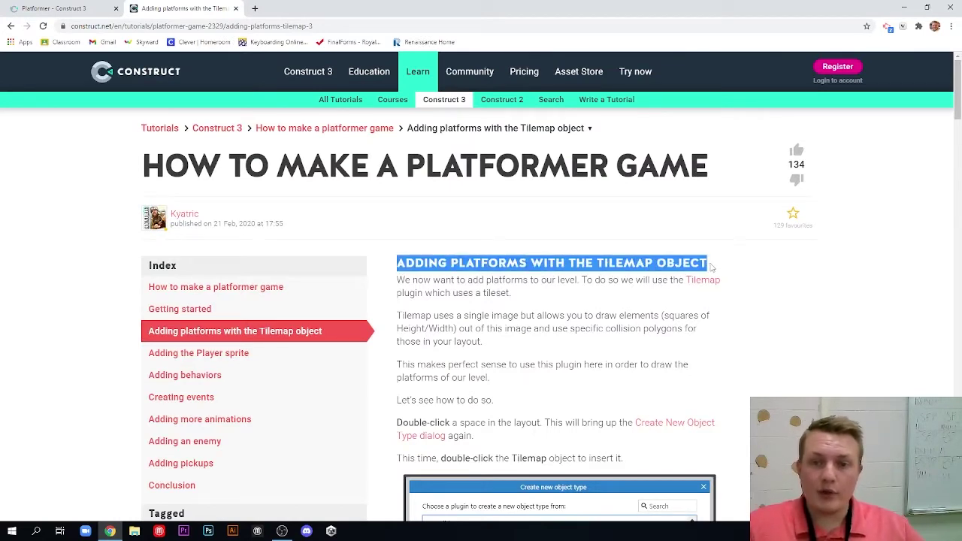
{"action": "left_click", "coordinate": [766, 264]}
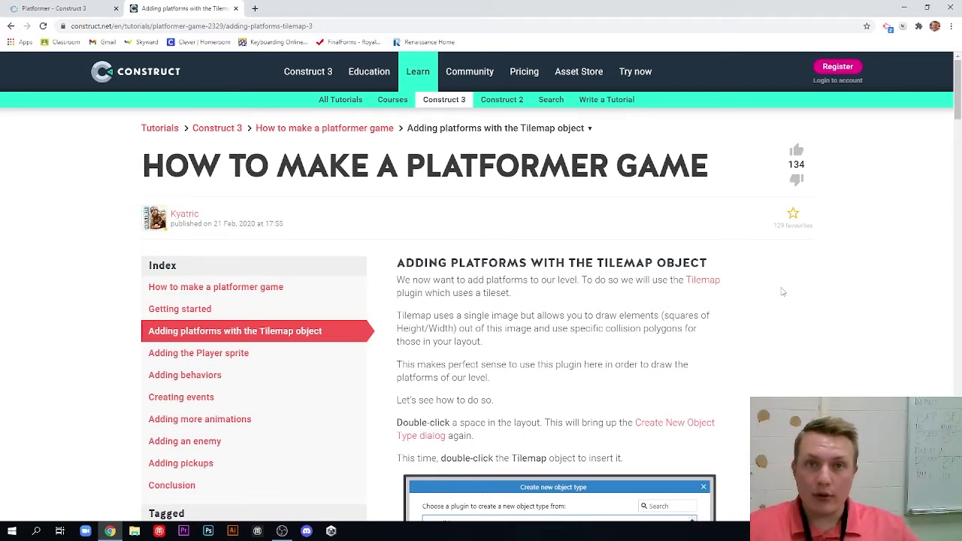
Read the tutorial's instruction to double-click the layout, then return to Layout 1.
{"action": "left_click", "coordinate": [53, 8]}
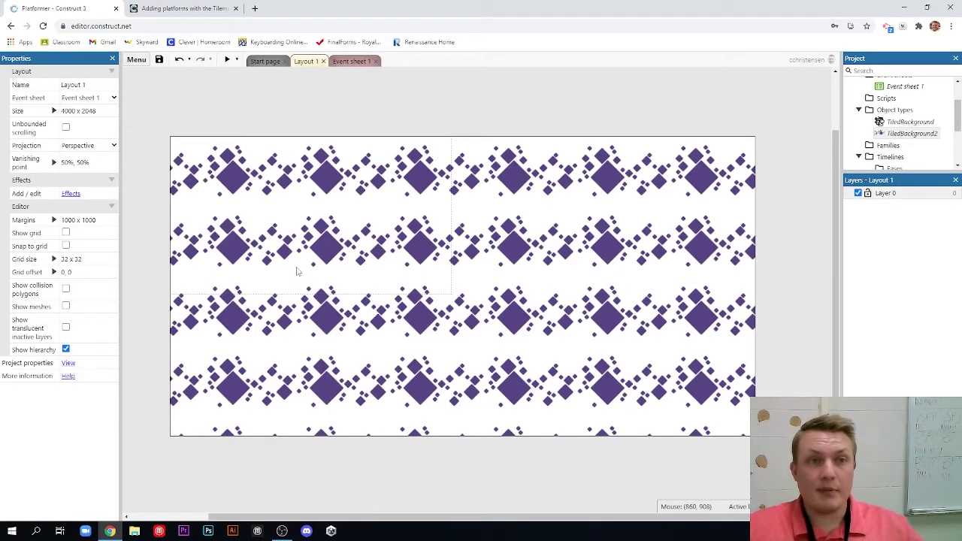
{"action": "left_click", "coordinate": [184, 9]}
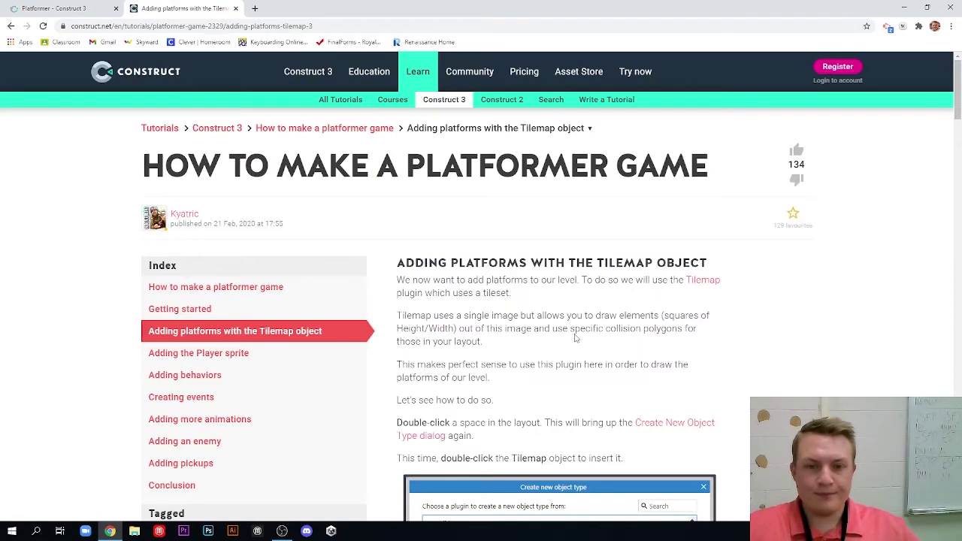
{"action": "scroll", "coordinate": [487, 302], "scroll_direction": "down", "scroll_amount": 2}
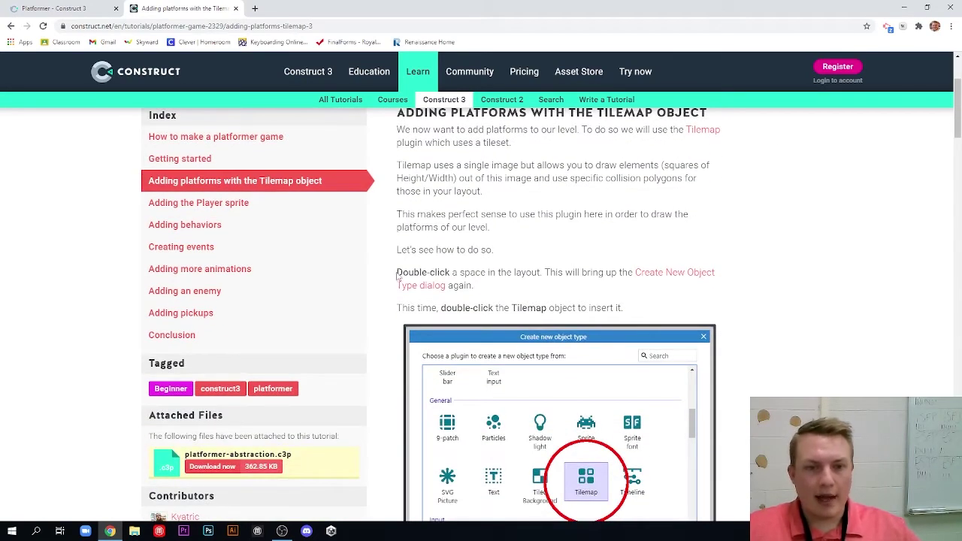
{"action": "left_click_drag", "start_coordinate": [398, 276], "coordinate": [491, 290]}
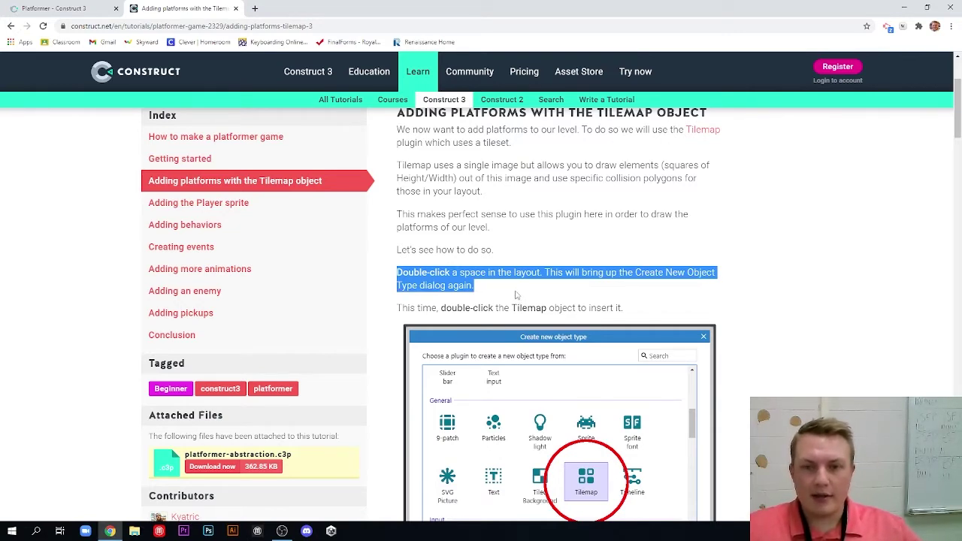
{"action": "left_click", "coordinate": [516, 295]}
{"action": "left_click", "coordinate": [56, 9]}
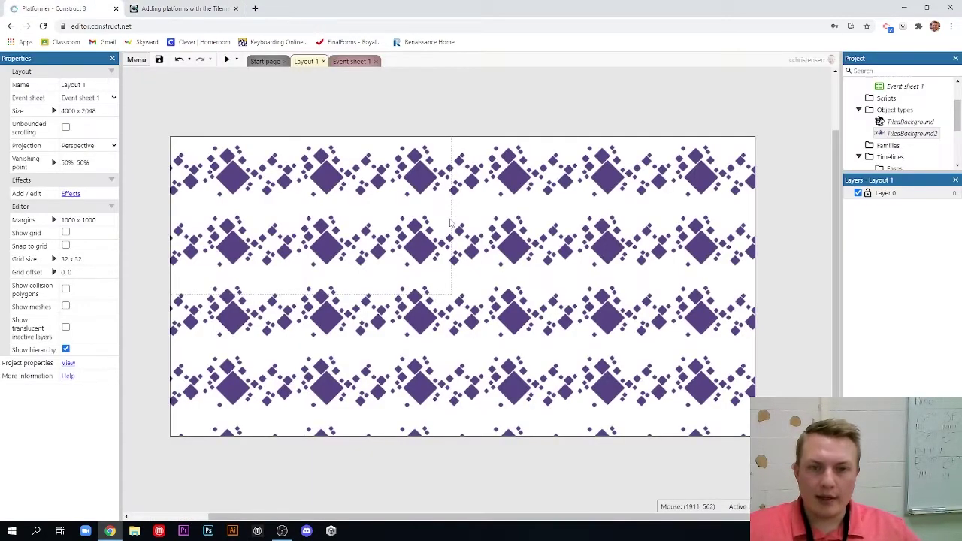
Insert a Tilemap from the General object types and place it in Layout 1.
{"action": "double_click", "coordinate": [450, 222]}
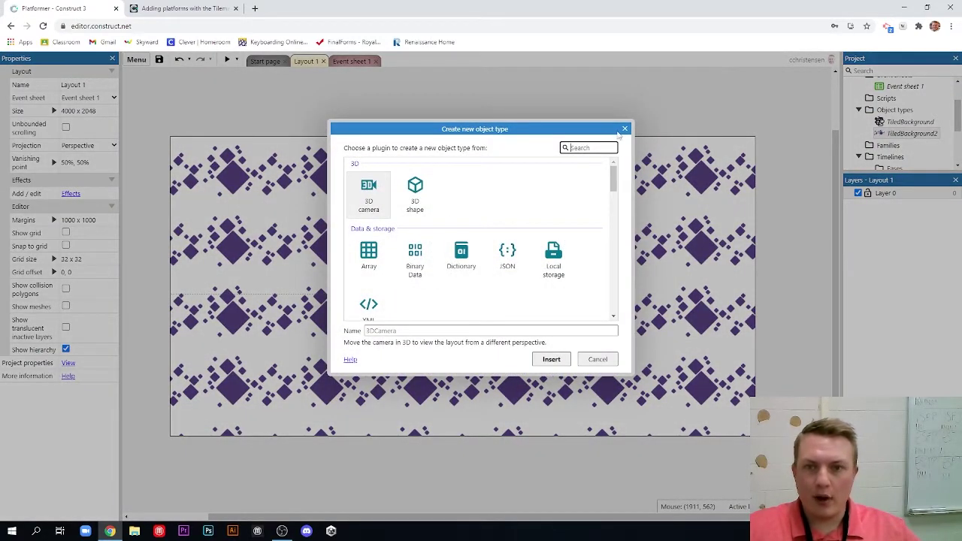
{"action": "left_click", "coordinate": [624, 130]}
{"action": "right_click", "coordinate": [441, 235]}
{"action": "left_click", "coordinate": [465, 241]}
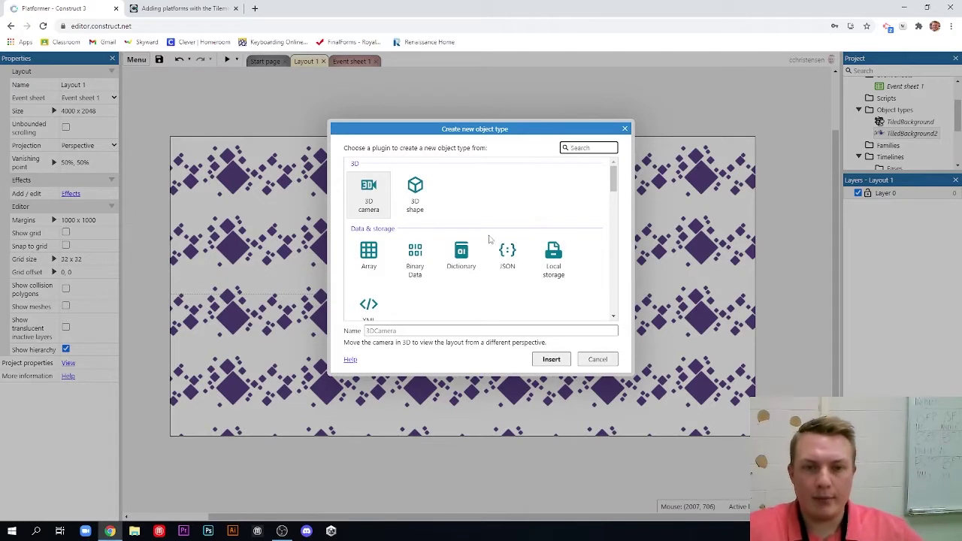
{"action": "scroll", "coordinate": [466, 237], "scroll_direction": "down", "scroll_amount": 3}
{"action": "scroll", "coordinate": [462, 229], "scroll_direction": "down", "scroll_amount": 3}
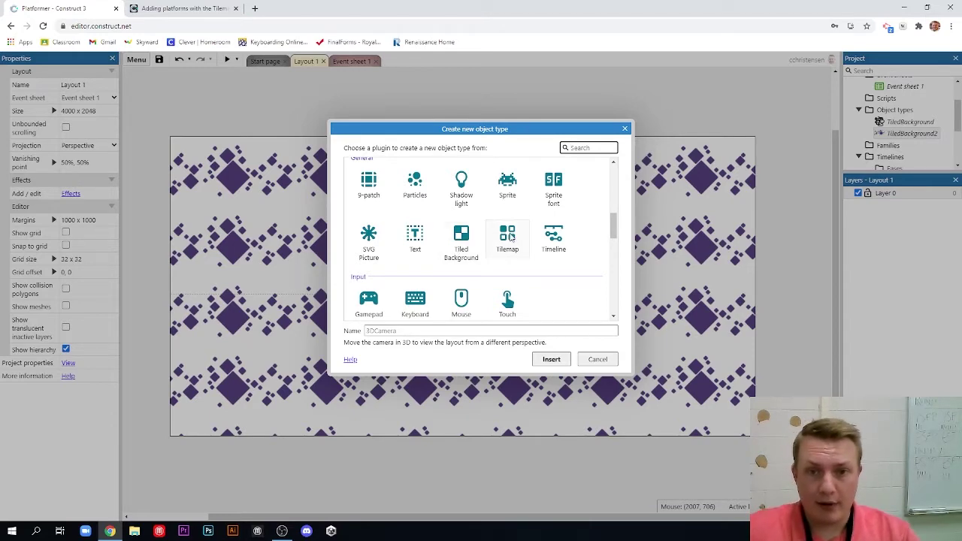
{"action": "double_click", "coordinate": [508, 236]}
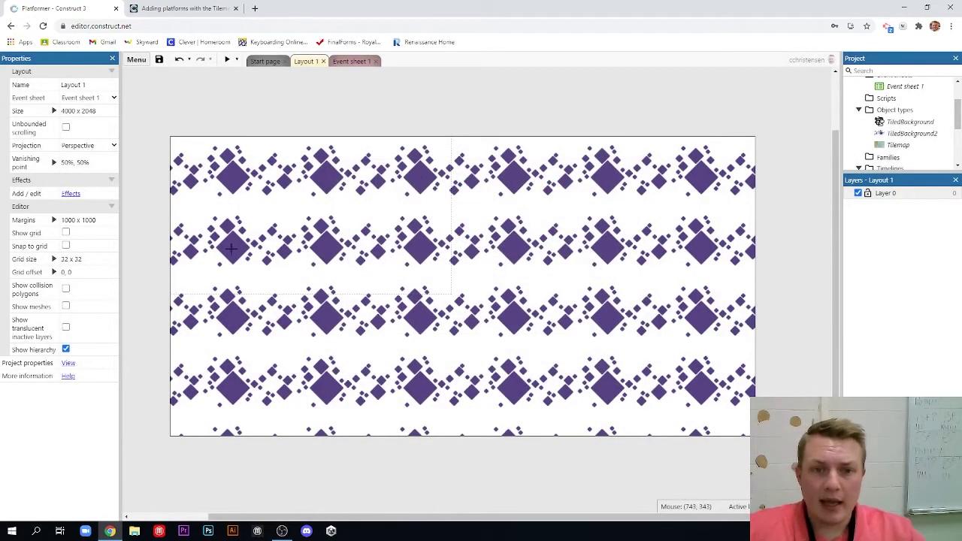
{"action": "left_click", "coordinate": [399, 220]}
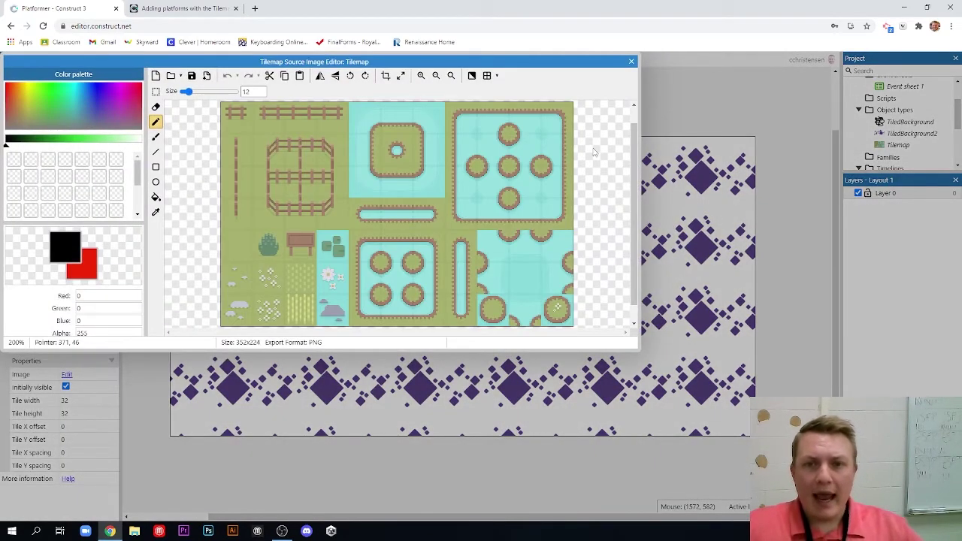
{"action": "scroll", "coordinate": [301, 233], "scroll_direction": "down", "scroll_amount": 1}
{"action": "scroll", "coordinate": [365, 251], "scroll_direction": "up", "scroll_amount": 2}
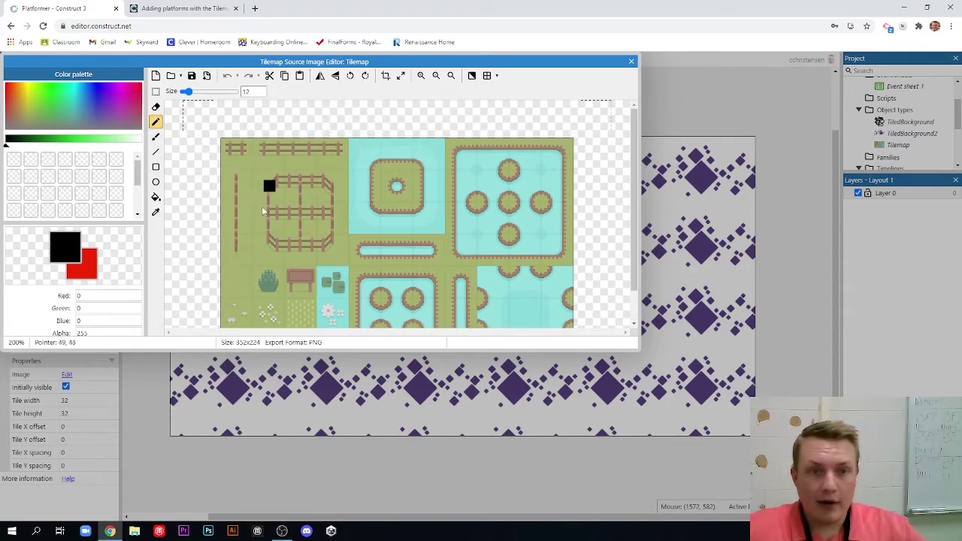
{"action": "scroll", "coordinate": [251, 240], "scroll_direction": "down", "scroll_amount": 2}
{"action": "scroll", "coordinate": [361, 198], "scroll_direction": "up", "scroll_amount": 2}
{"action": "scroll", "coordinate": [322, 206], "scroll_direction": "down", "scroll_amount": 2}
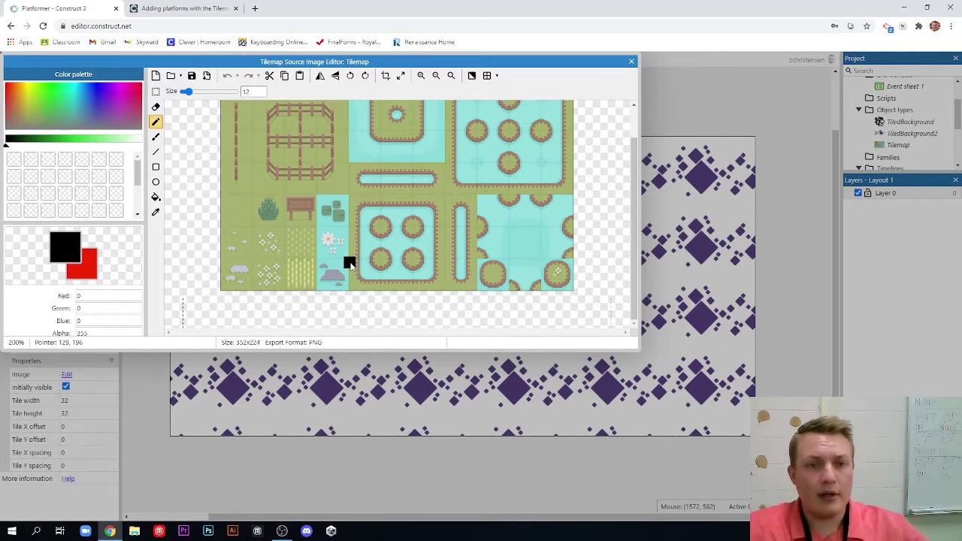
{"action": "scroll", "coordinate": [338, 238], "scroll_direction": "up", "scroll_amount": 1}
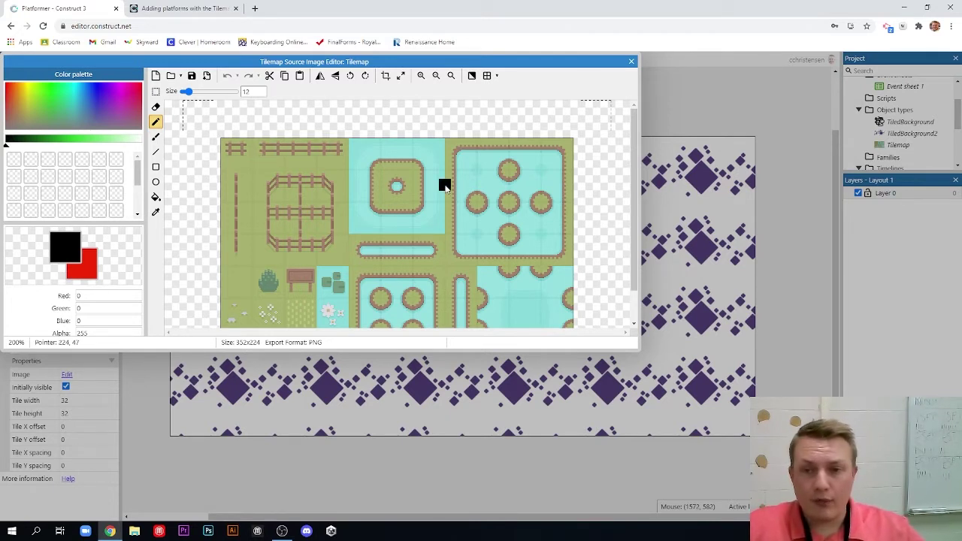
Load images from files and open the Tilesheet folder under Construct Projects.
{"action": "left_click", "coordinate": [172, 79]}
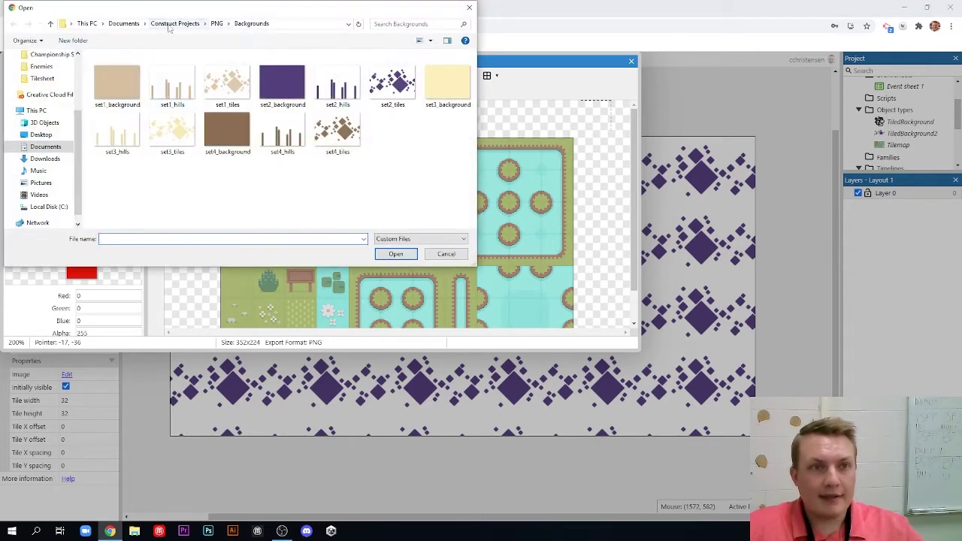
{"action": "left_click", "coordinate": [172, 24]}
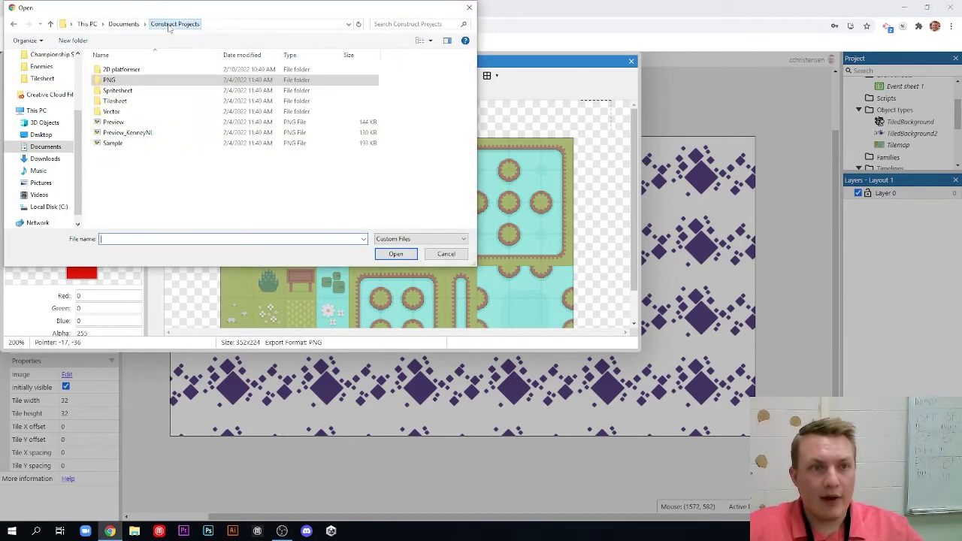
{"action": "double_click", "coordinate": [116, 103]}
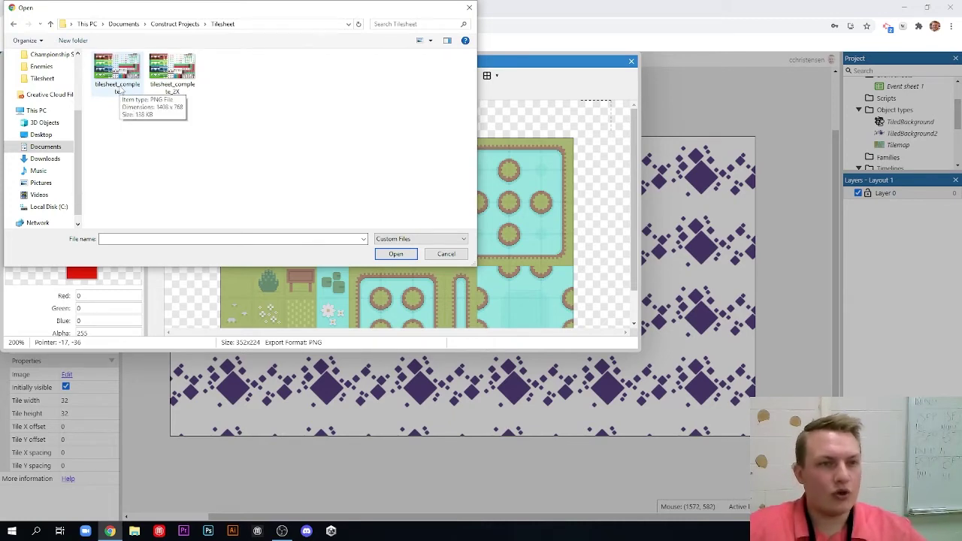
Load tilesheet_complete as the Tilemap's source image.
{"action": "left_click", "coordinate": [120, 91]}
{"action": "left_click", "coordinate": [396, 253]}
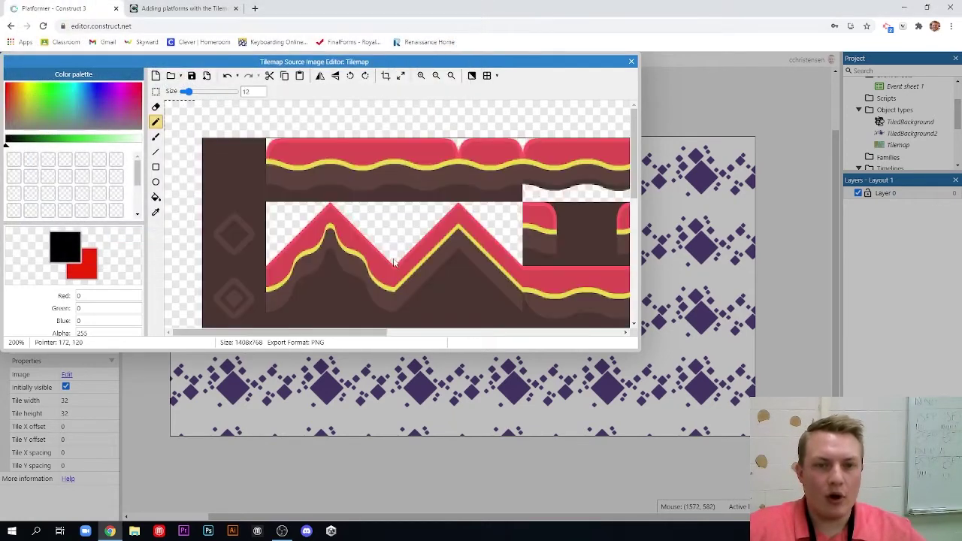
{"action": "scroll", "coordinate": [442, 240], "scroll_direction": "down", "scroll_amount": 3}
{"action": "scroll", "coordinate": [406, 239], "scroll_direction": "down", "scroll_amount": 10}
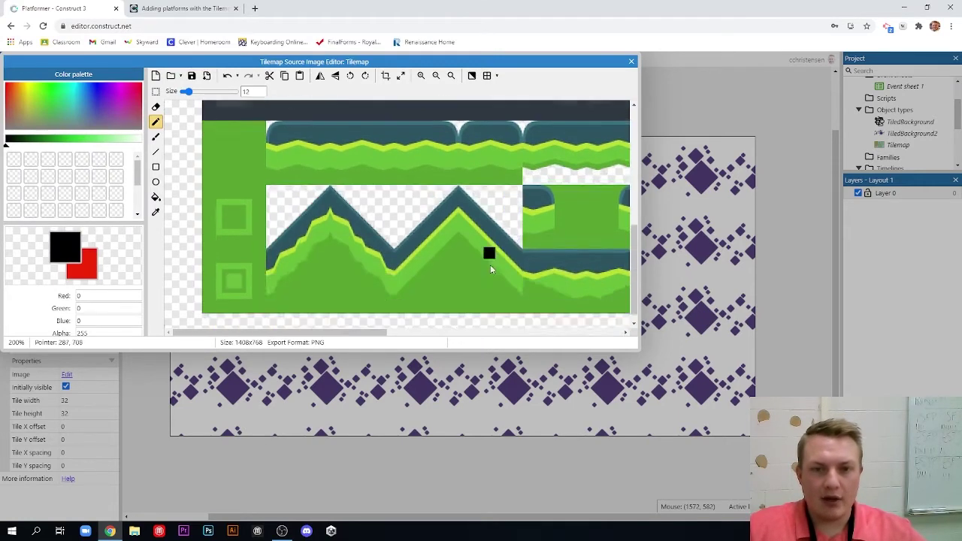
{"action": "scroll", "coordinate": [398, 240], "scroll_direction": "down", "scroll_amount": 3}
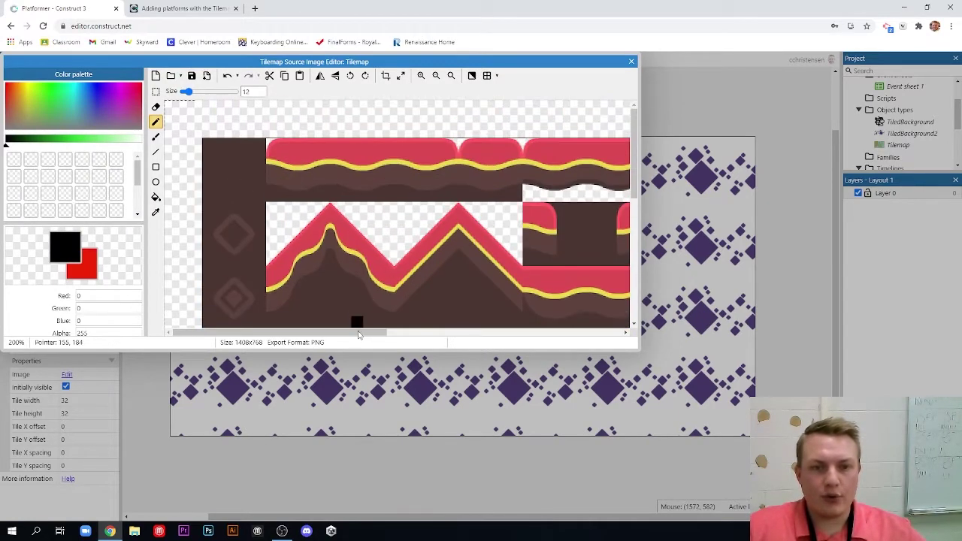
Look over the 1408x768 tilesheet's tiles, then close the Tilemap image editor.
{"action": "left_click_drag", "start_coordinate": [362, 333], "coordinate": [494, 331]}
{"action": "scroll", "coordinate": [376, 232], "scroll_direction": "down", "scroll_amount": 6}
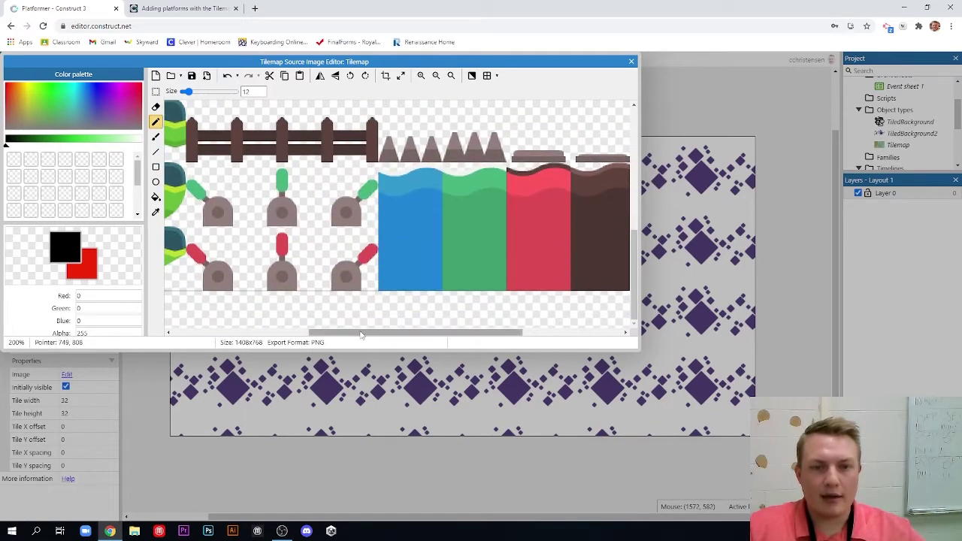
{"action": "left_click_drag", "start_coordinate": [361, 333], "coordinate": [458, 332]}
{"action": "scroll", "coordinate": [456, 261], "scroll_direction": "up", "scroll_amount": 3}
{"action": "scroll", "coordinate": [456, 260], "scroll_direction": "up", "scroll_amount": 3}
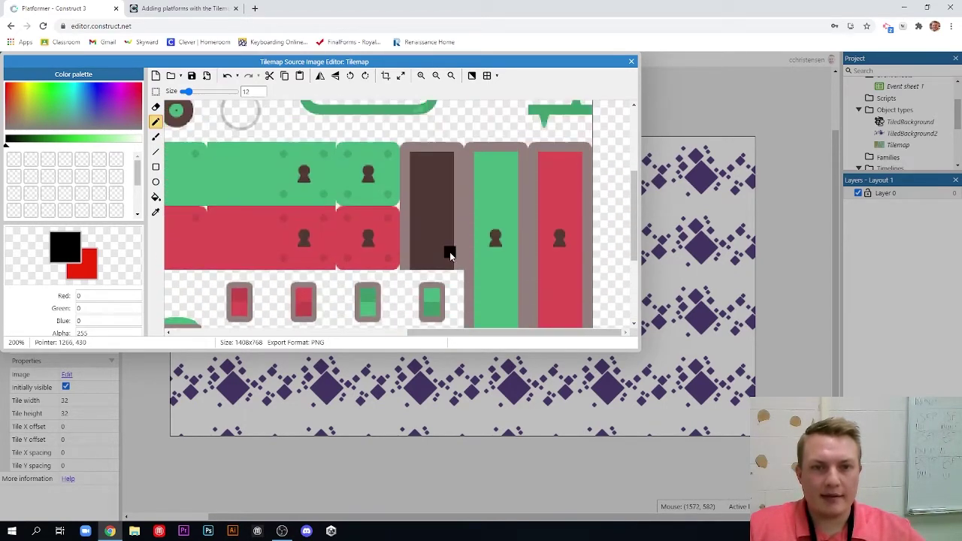
{"action": "scroll", "coordinate": [442, 242], "scroll_direction": "up", "scroll_amount": 5}
{"action": "left_click_drag", "start_coordinate": [446, 330], "coordinate": [181, 333]}
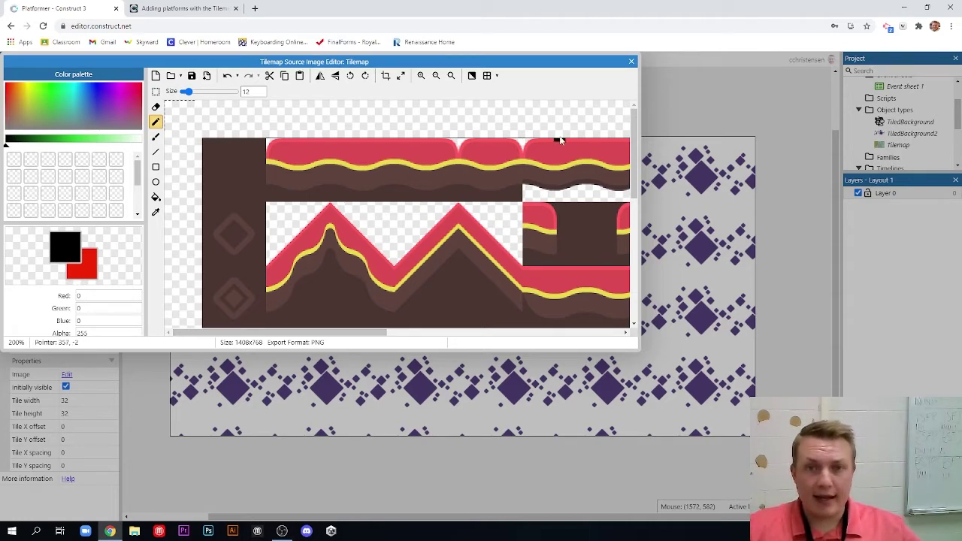
{"action": "left_click", "coordinate": [632, 61]}
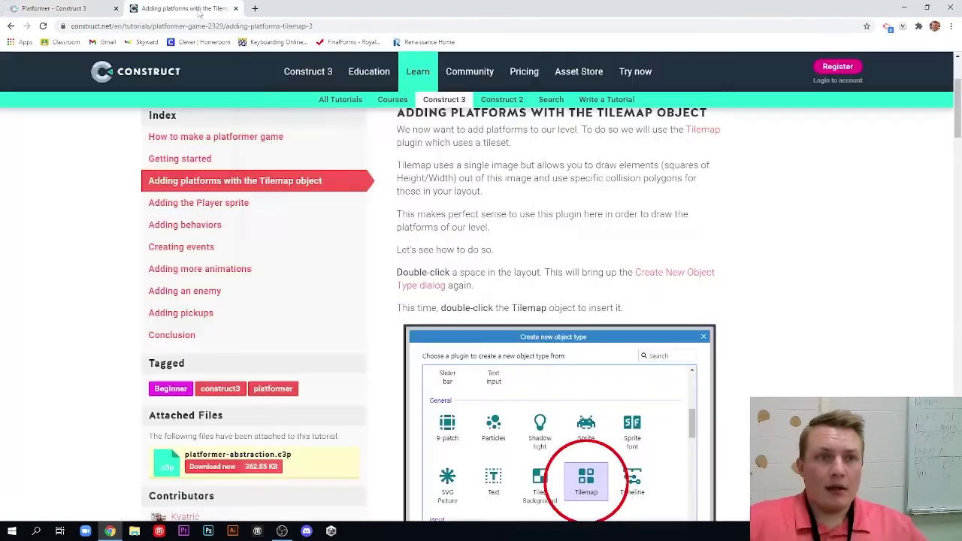
Scroll the tutorial to the step setting Tile Width and Tile Height to 64.
{"action": "key", "text": "ctrl+Tab"}
{"action": "scroll", "coordinate": [668, 302], "scroll_direction": "down", "scroll_amount": 2}
{"action": "scroll", "coordinate": [668, 302], "scroll_direction": "down", "scroll_amount": 8}
{"action": "scroll", "coordinate": [556, 332], "scroll_direction": "down", "scroll_amount": 2}
{"action": "left_click_drag", "start_coordinate": [394, 242], "coordinate": [424, 257]}
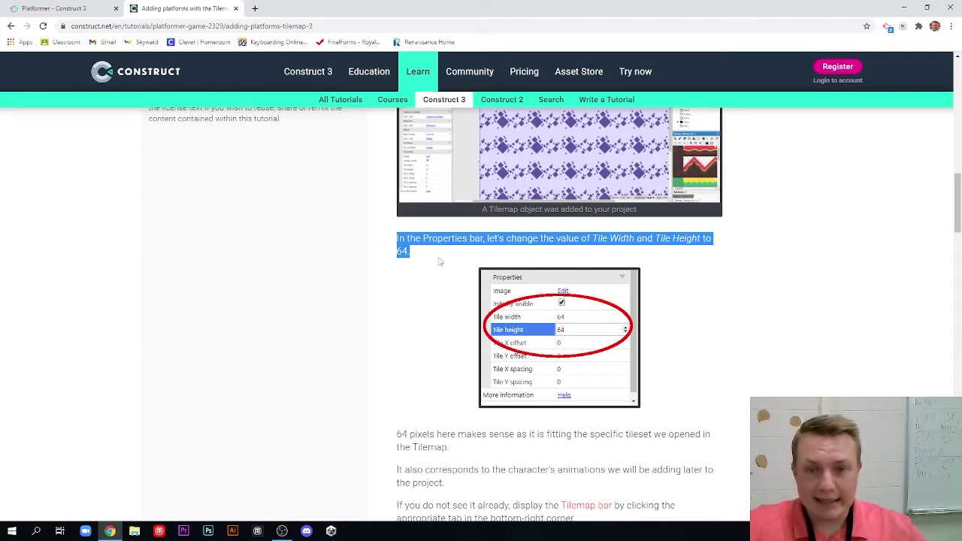
Set the Tilemap's Tile width and Tile height to 64 in the Properties bar.
{"action": "left_click", "coordinate": [75, 9]}
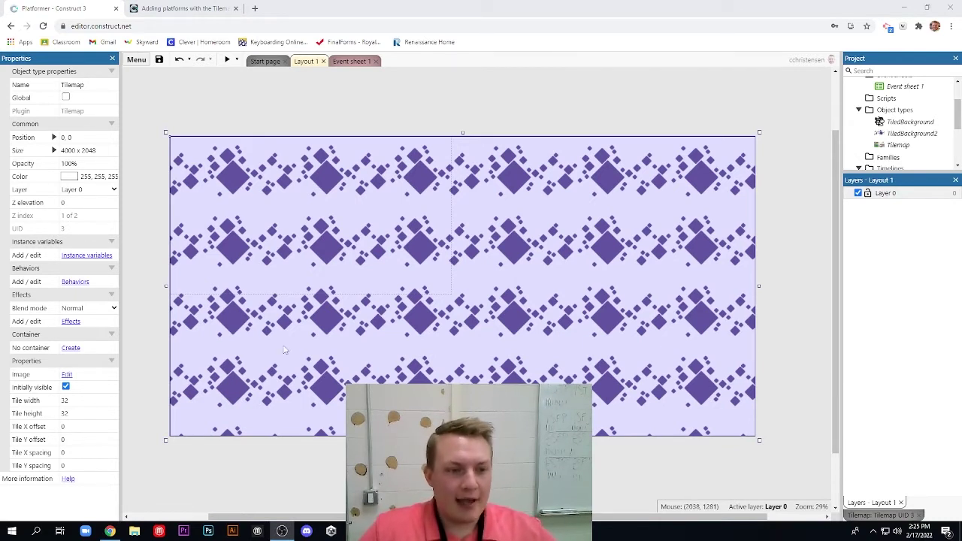
{"action": "left_click", "coordinate": [77, 399]}
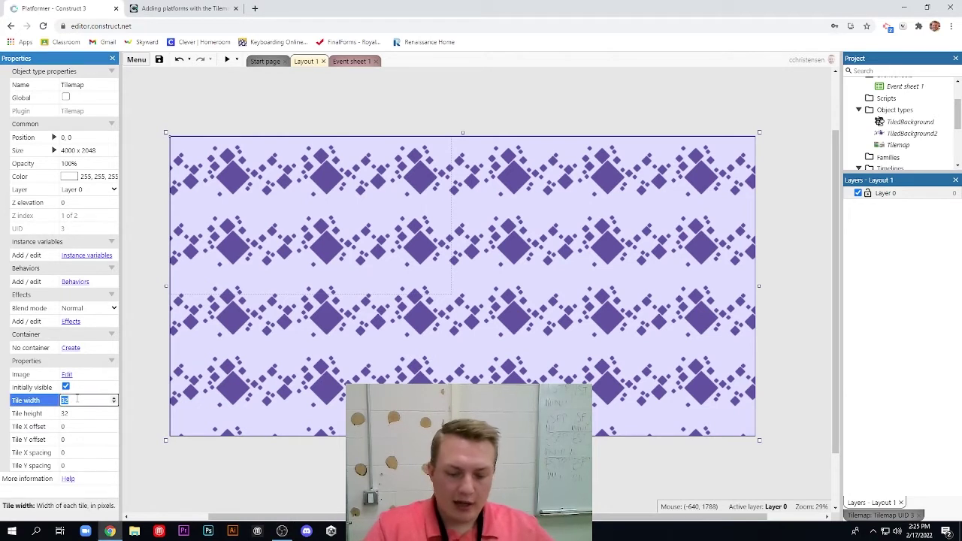
{"action": "type", "text": "6"}
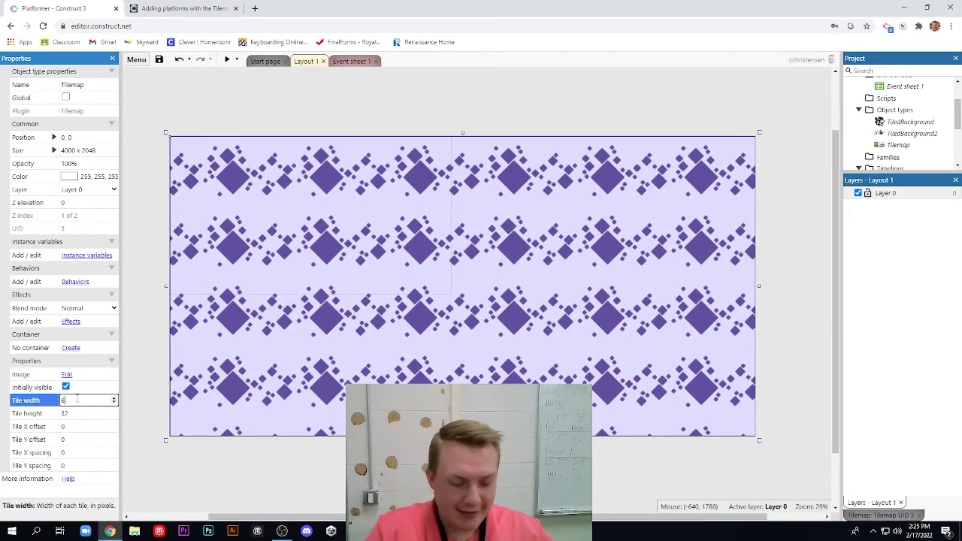
{"action": "key", "text": "Tab"}
{"action": "type", "text": "64"}
{"action": "key", "text": "Tab"}
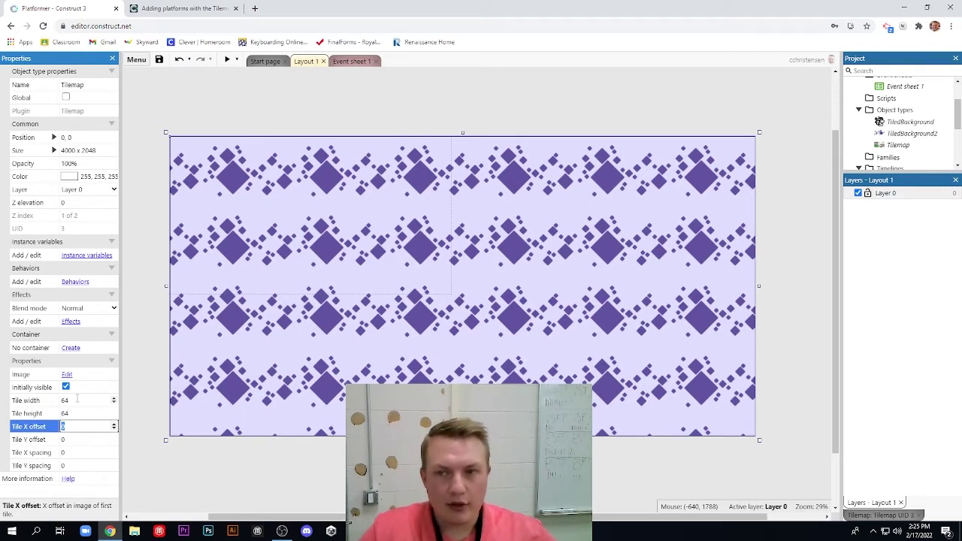
{"action": "left_click", "coordinate": [171, 11]}
Read the Tilemap bar step, then show the Tilemap: Tilemap UID 3 tile palette.
{"action": "scroll", "coordinate": [442, 337], "scroll_direction": "down", "scroll_amount": 4}
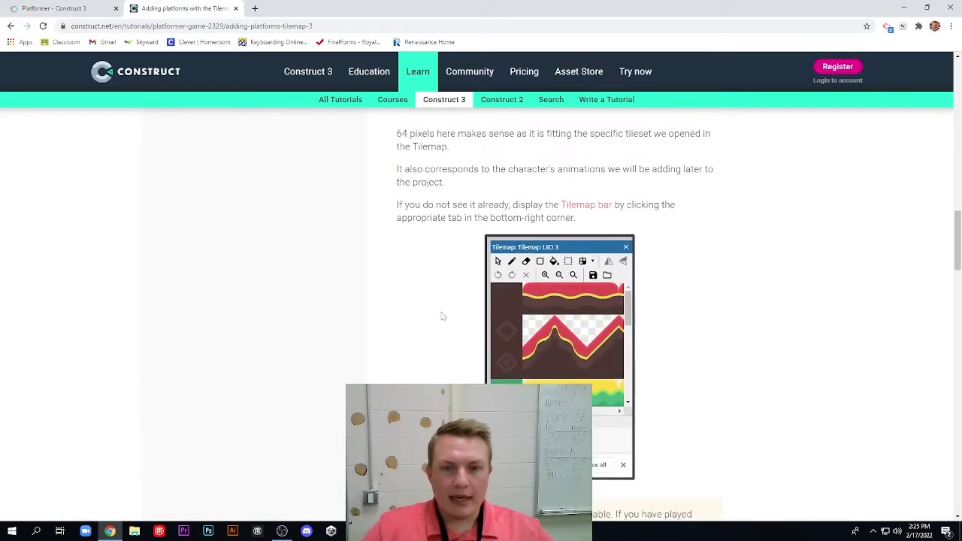
{"action": "left_click_drag", "start_coordinate": [399, 204], "coordinate": [580, 222]}
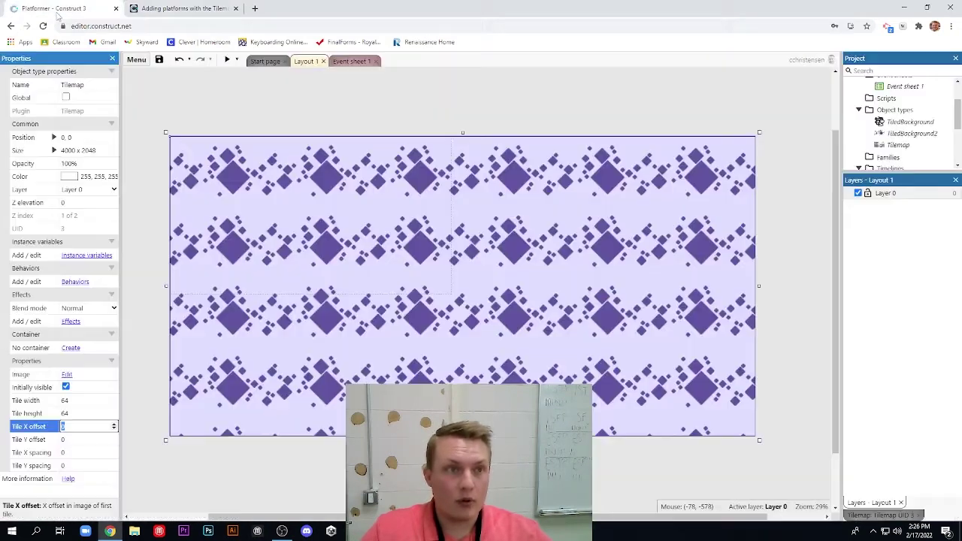
{"action": "left_click", "coordinate": [62, 14]}
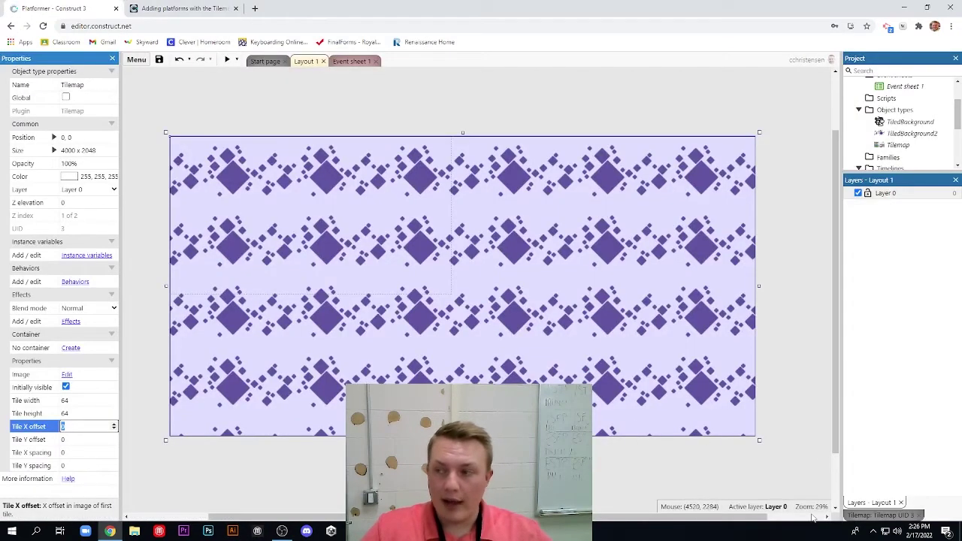
{"action": "left_click", "coordinate": [869, 517]}
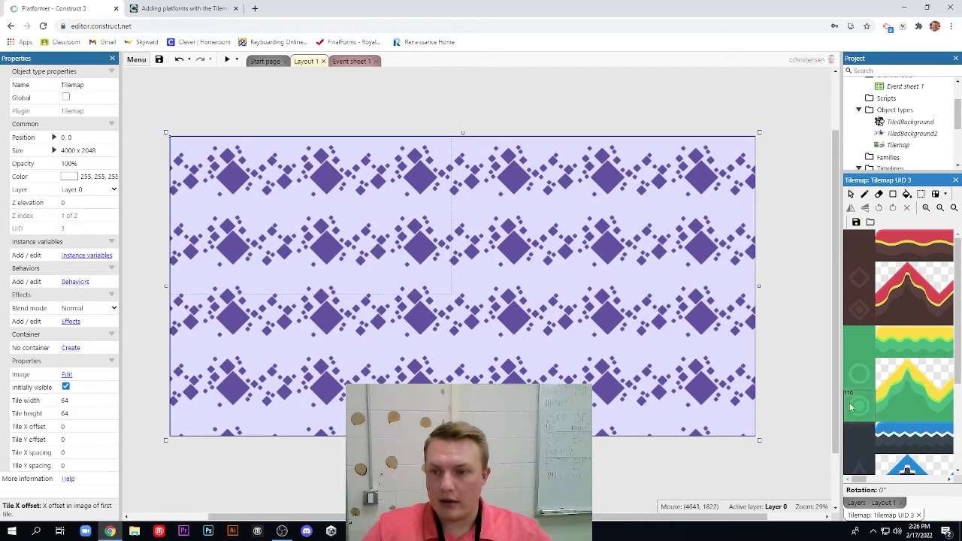
{"action": "left_click", "coordinate": [80, 400]}
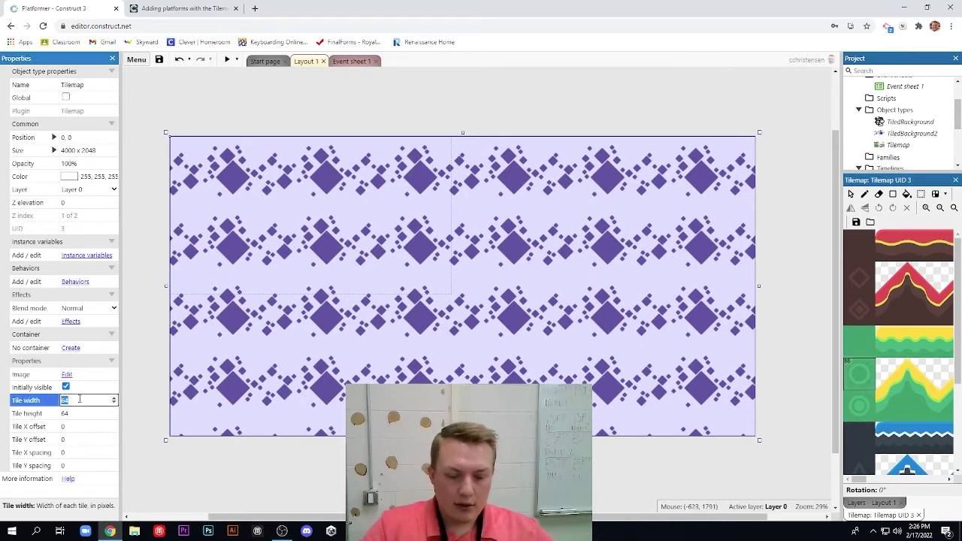
{"action": "type", "text": "32"}
{"action": "key", "text": "Tab"}
{"action": "type", "text": "32"}
{"action": "key", "text": "Tab"}
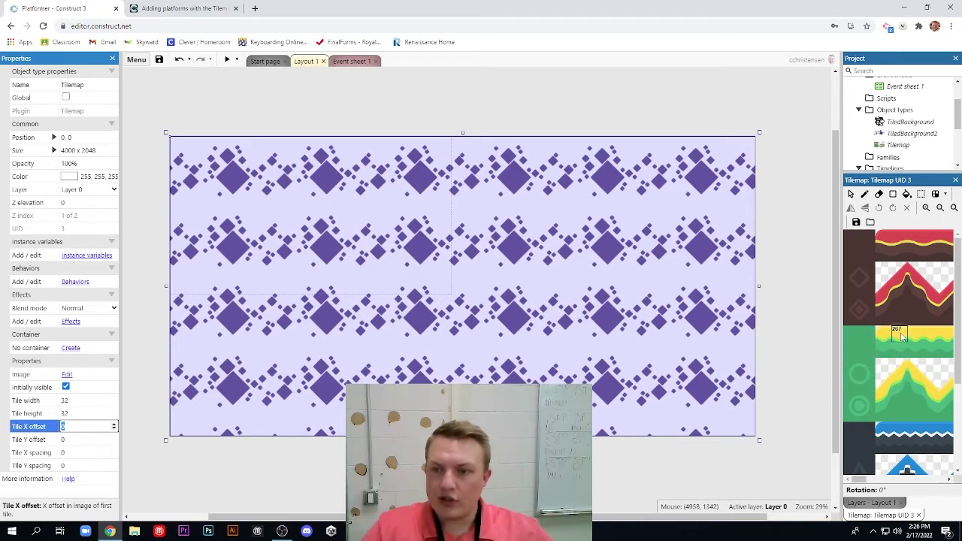
{"action": "left_click", "coordinate": [851, 334]}
{"action": "left_click", "coordinate": [66, 401]}
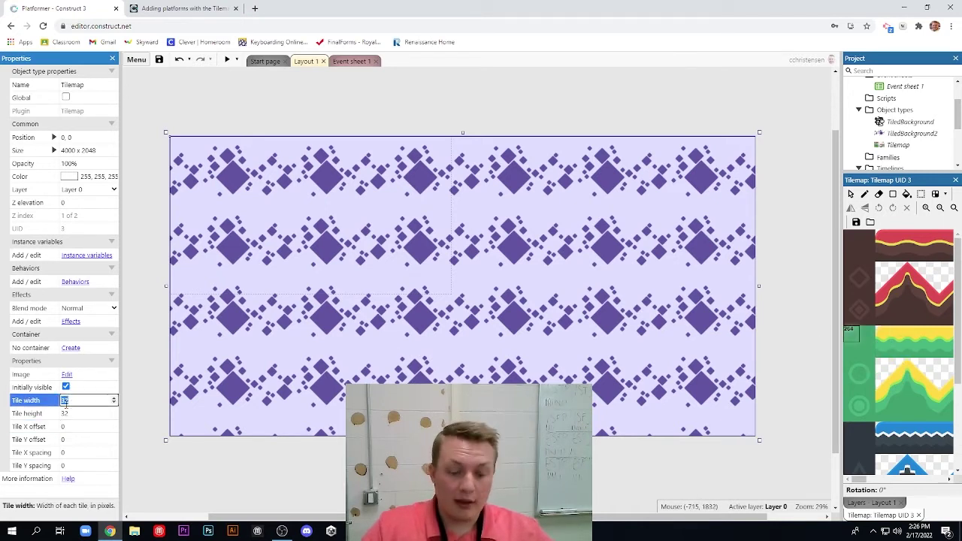
{"action": "type", "text": "64"}
{"action": "key", "text": "Tab"}
{"action": "type", "text": "64"}
{"action": "key", "text": "Tab"}
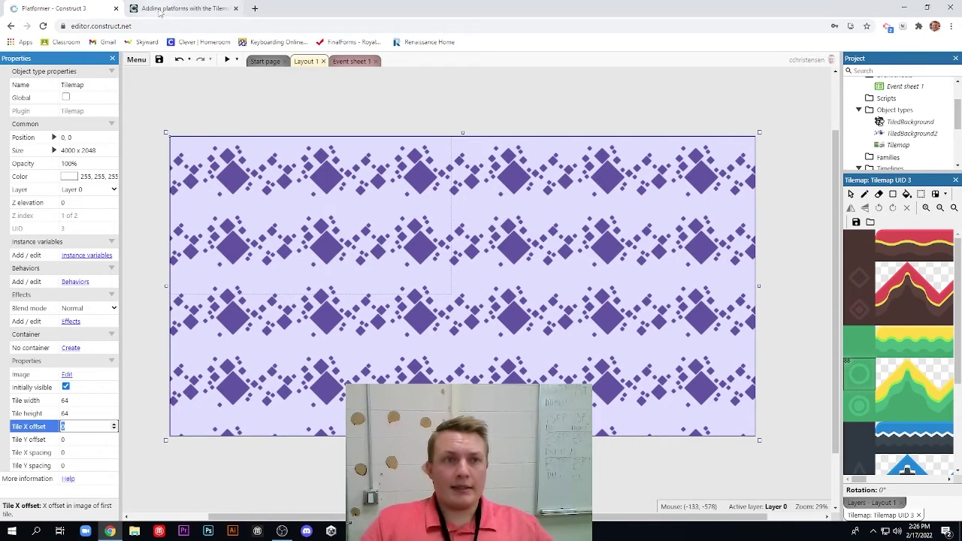
Read the tutorial paragraphs on hovering over tiles and selecting a tile.
{"action": "left_click", "coordinate": [184, 9]}
{"action": "scroll", "coordinate": [718, 266], "scroll_direction": "down", "scroll_amount": 6}
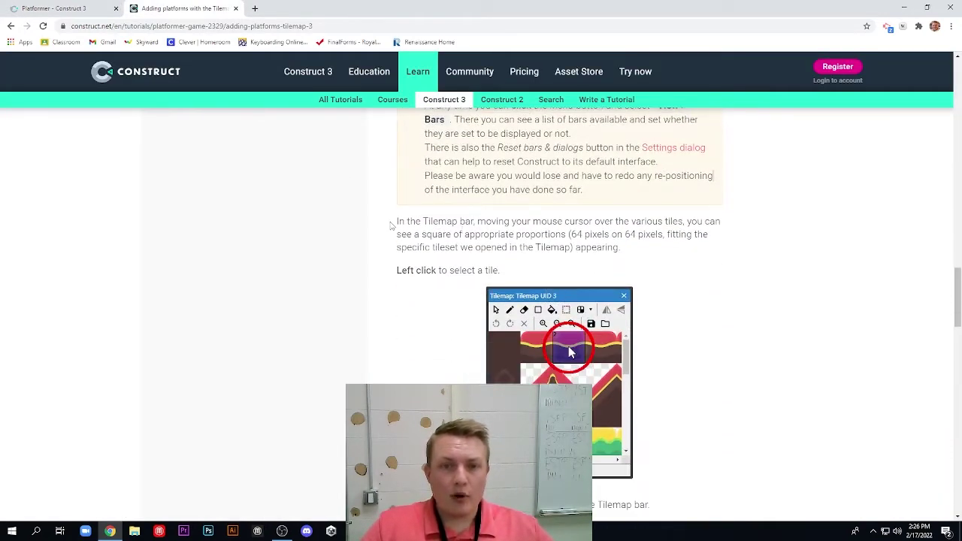
{"action": "left_click_drag", "start_coordinate": [391, 224], "coordinate": [625, 254]}
{"action": "left_click", "coordinate": [68, 8]}
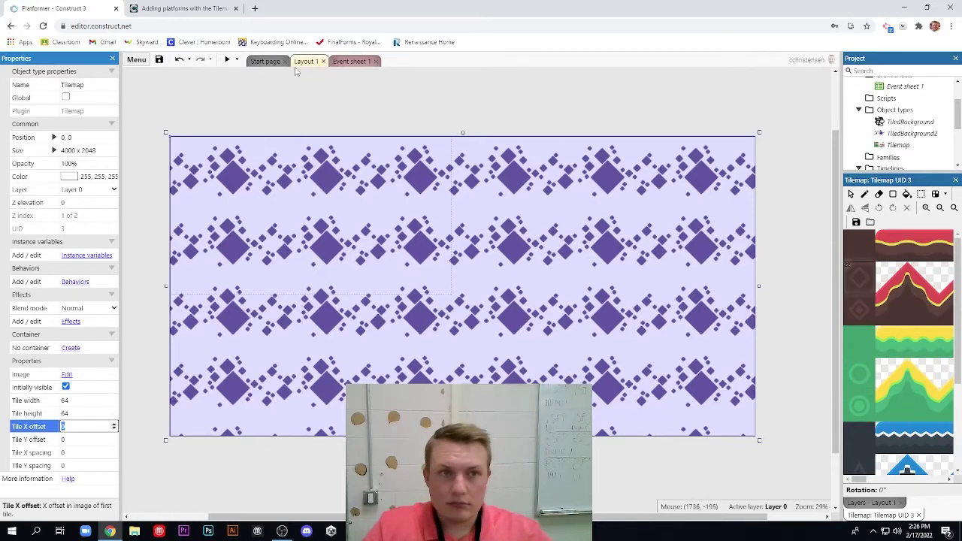
{"action": "left_click", "coordinate": [192, 11]}
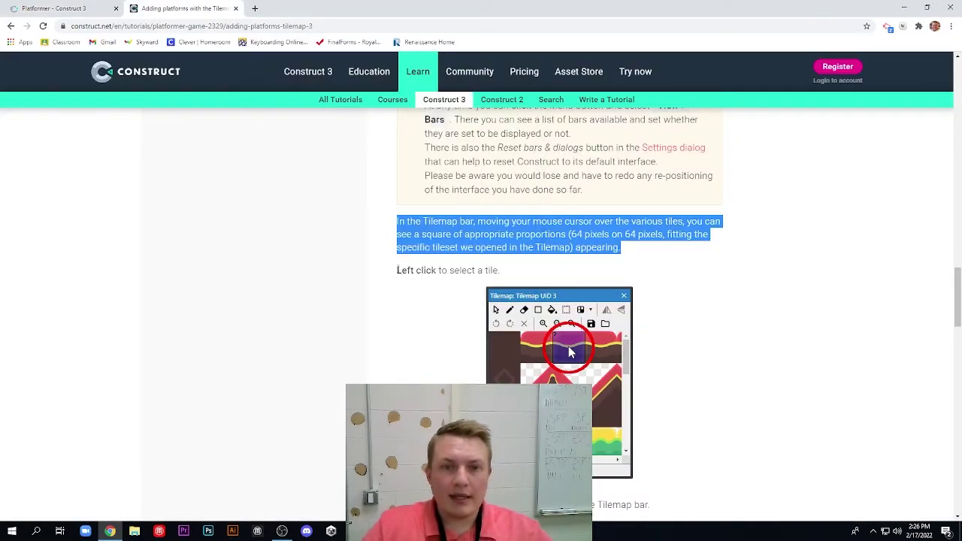
{"action": "left_click_drag", "start_coordinate": [397, 271], "coordinate": [499, 270]}
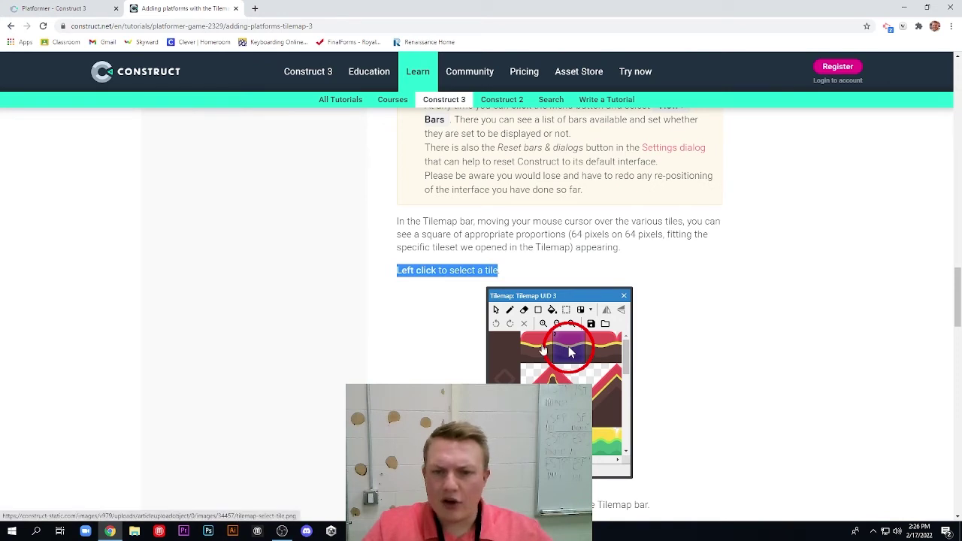
{"action": "left_click", "coordinate": [41, 9]}
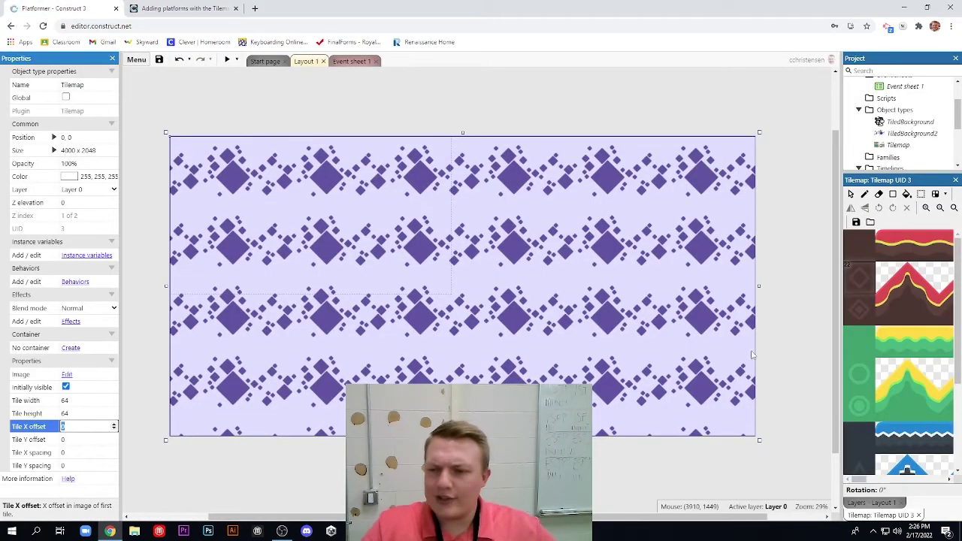
Select a green grass tile in the palette, then read the pencil tool step.
{"action": "scroll", "coordinate": [898, 353], "scroll_direction": "down", "scroll_amount": 2}
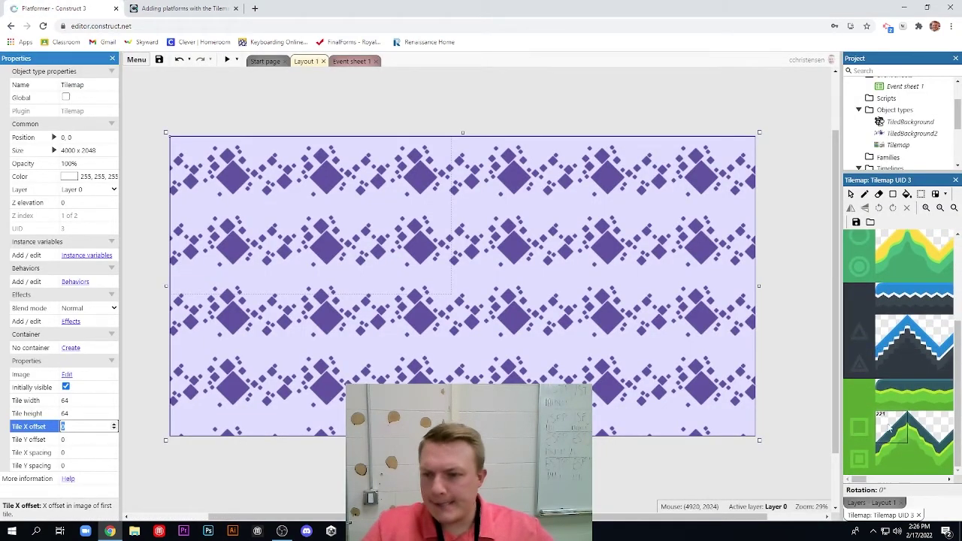
{"action": "left_click", "coordinate": [886, 402]}
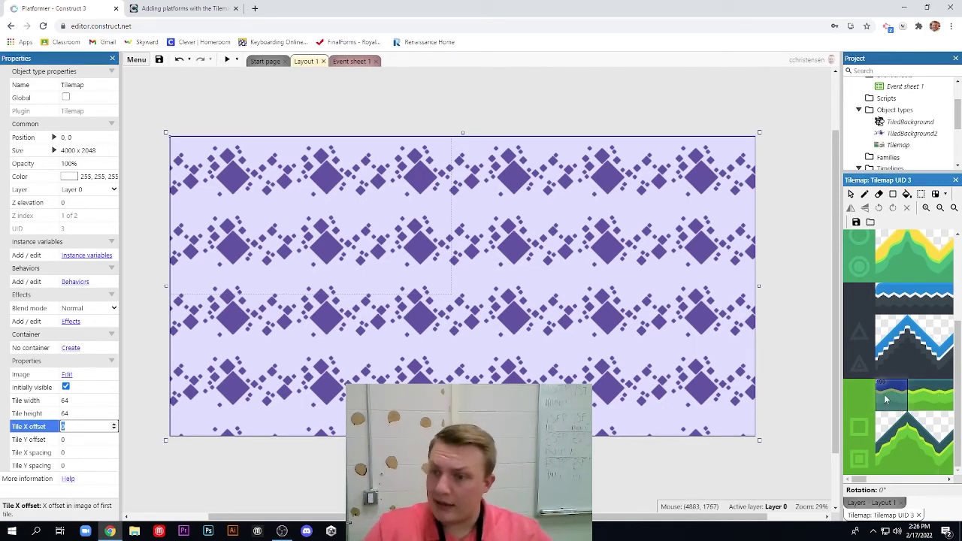
{"action": "left_click", "coordinate": [218, 8]}
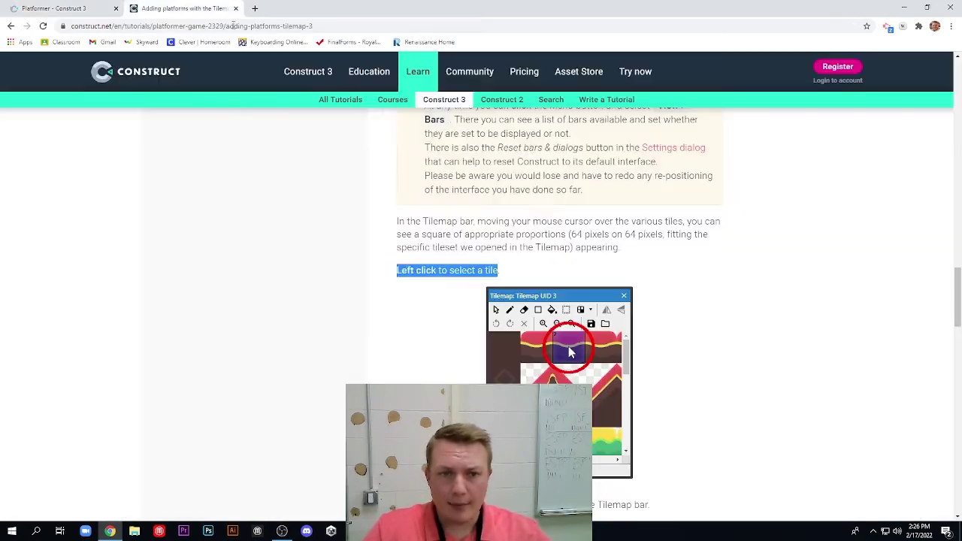
{"action": "scroll", "coordinate": [753, 299], "scroll_direction": "down", "scroll_amount": 3}
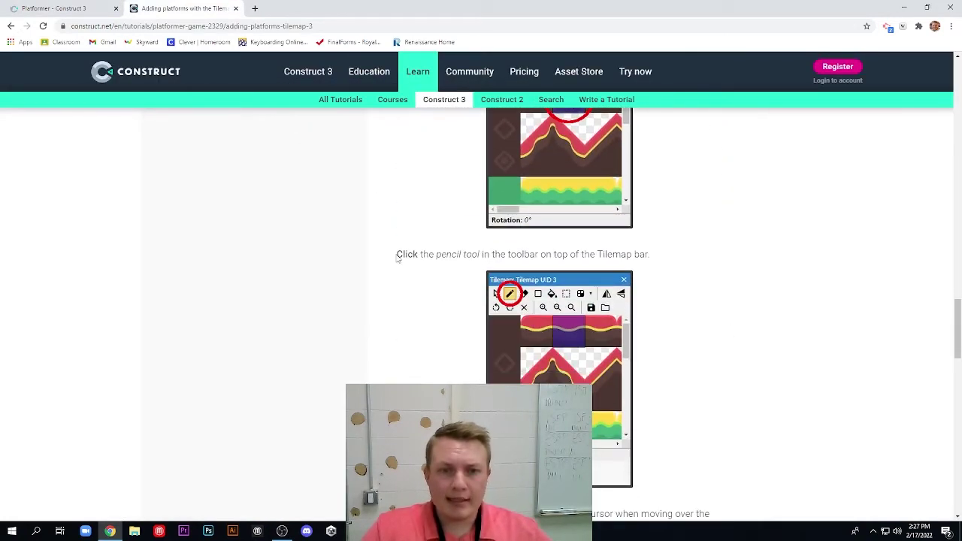
{"action": "left_click_drag", "start_coordinate": [397, 256], "coordinate": [646, 263]}
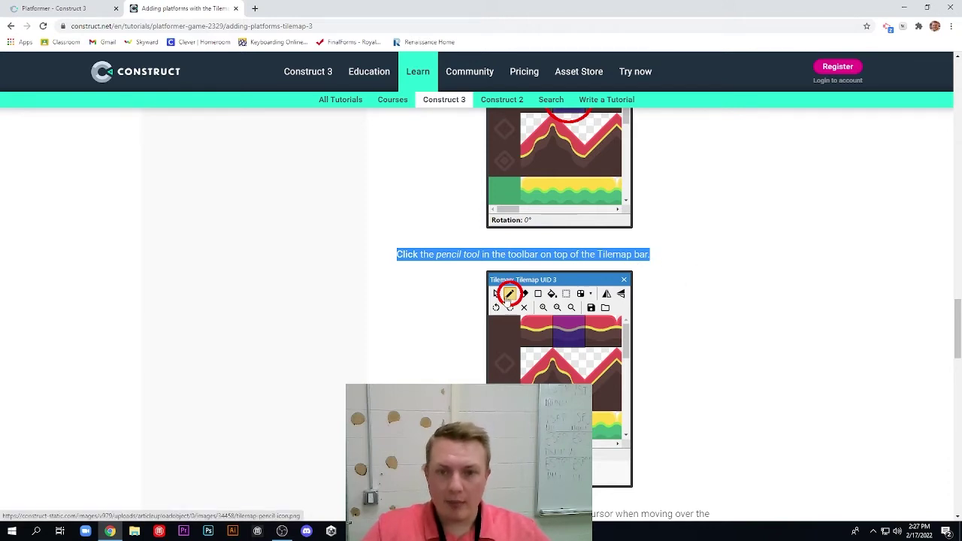
{"action": "left_click", "coordinate": [112, 9]}
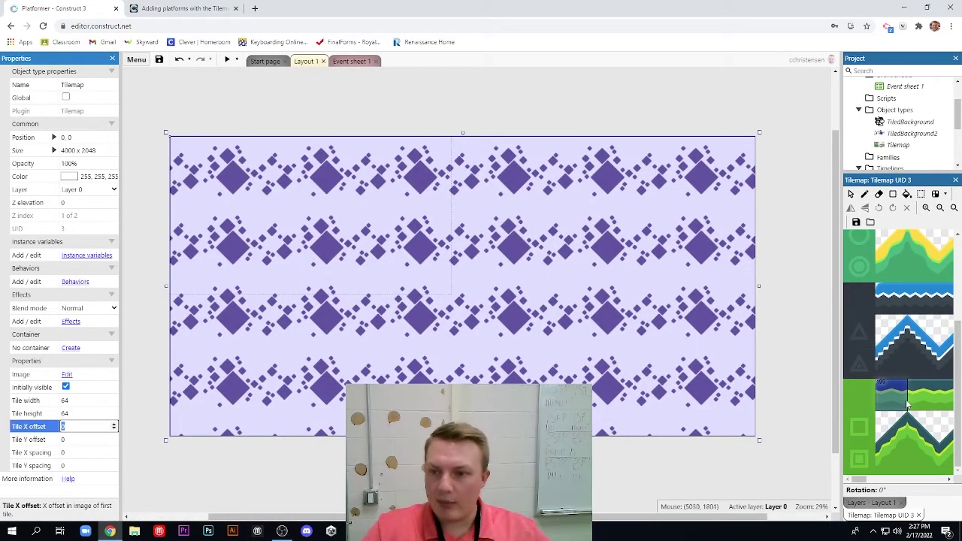
Paint a test patch of grass tiles with the pencil, then undo it.
{"action": "left_click", "coordinate": [915, 252]}
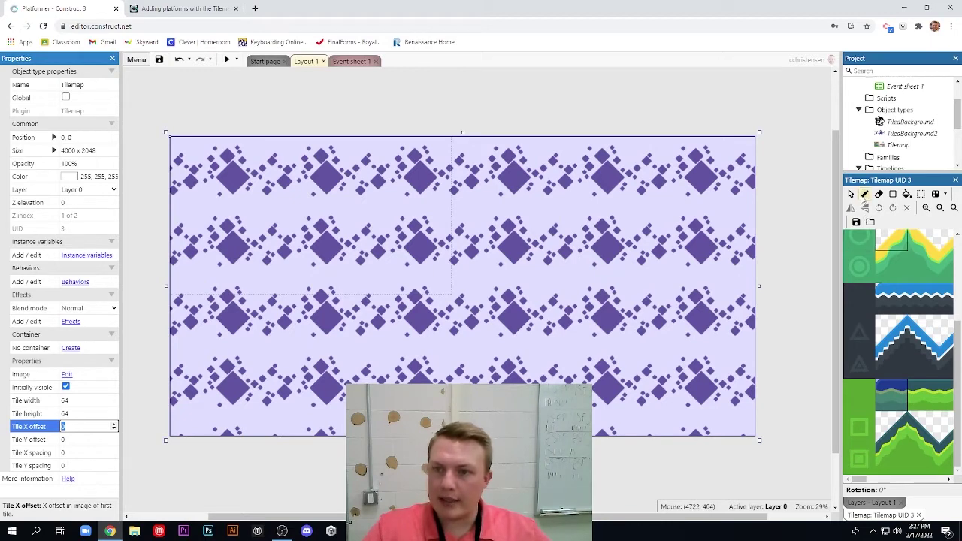
{"action": "left_click", "coordinate": [864, 195]}
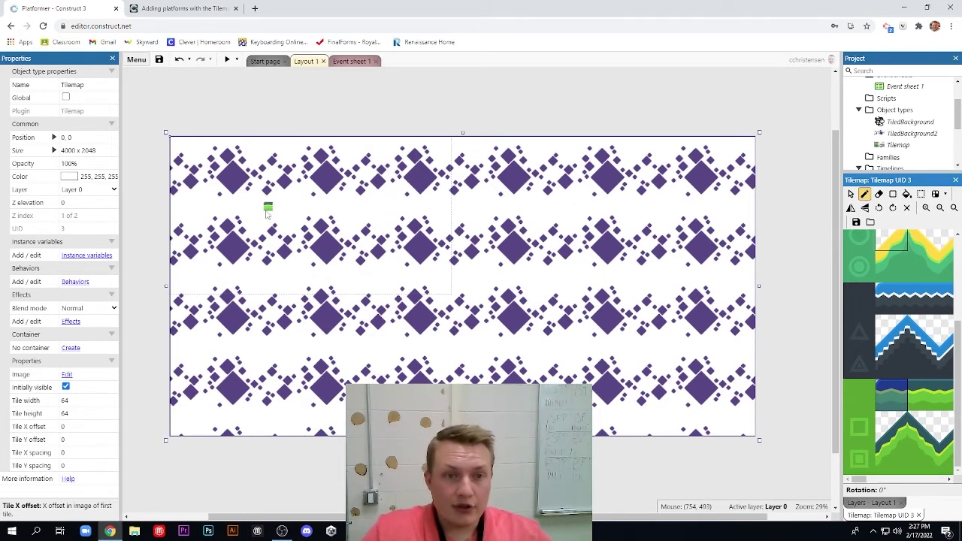
{"action": "mouse_move", "coordinate": [260, 215]}
{"action": "left_mouse_down"}
{"action": "mouse_move", "coordinate": [342, 248]}
{"action": "mouse_move", "coordinate": [442, 262]}
{"action": "mouse_move", "coordinate": [451, 278]}
{"action": "mouse_move", "coordinate": [338, 200]}
{"action": "mouse_move", "coordinate": [355, 337]}
{"action": "mouse_move", "coordinate": [456, 368]}
{"action": "left_mouse_up"}
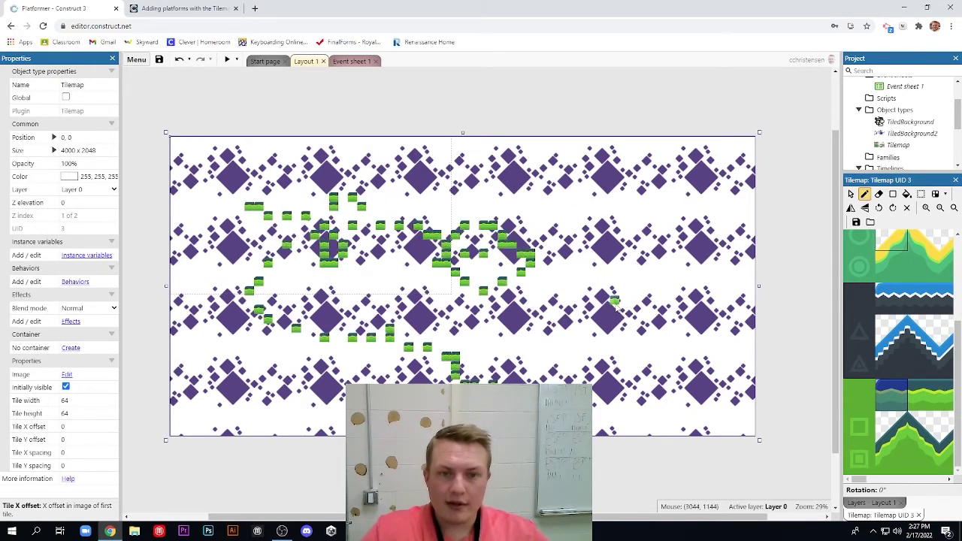
{"action": "key", "text": "ctrl+z"}
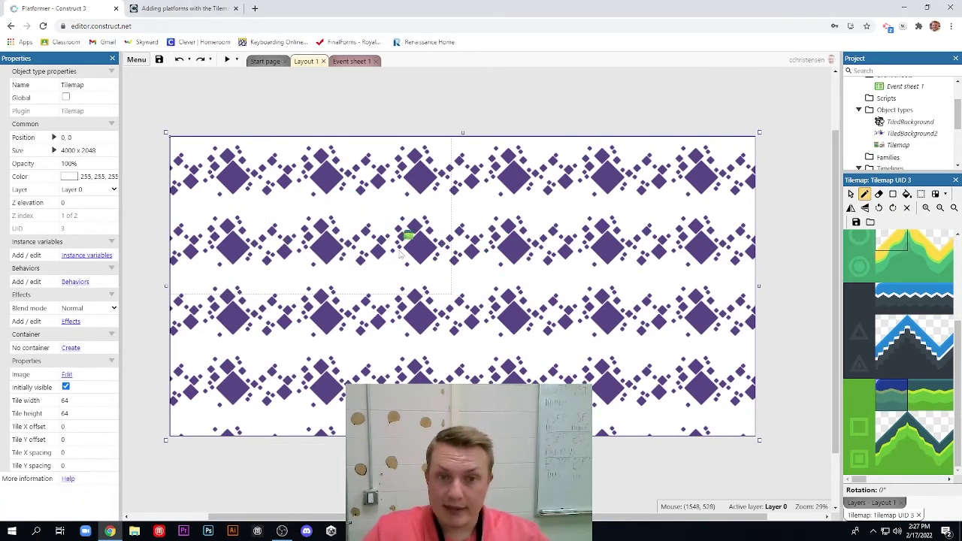
Read the selected-tile paragraph, place two test grass tiles, and undo them.
{"action": "left_click", "coordinate": [186, 7]}
{"action": "scroll", "coordinate": [735, 281], "scroll_direction": "down", "scroll_amount": 4}
{"action": "left_click_drag", "start_coordinate": [398, 261], "coordinate": [597, 294]}
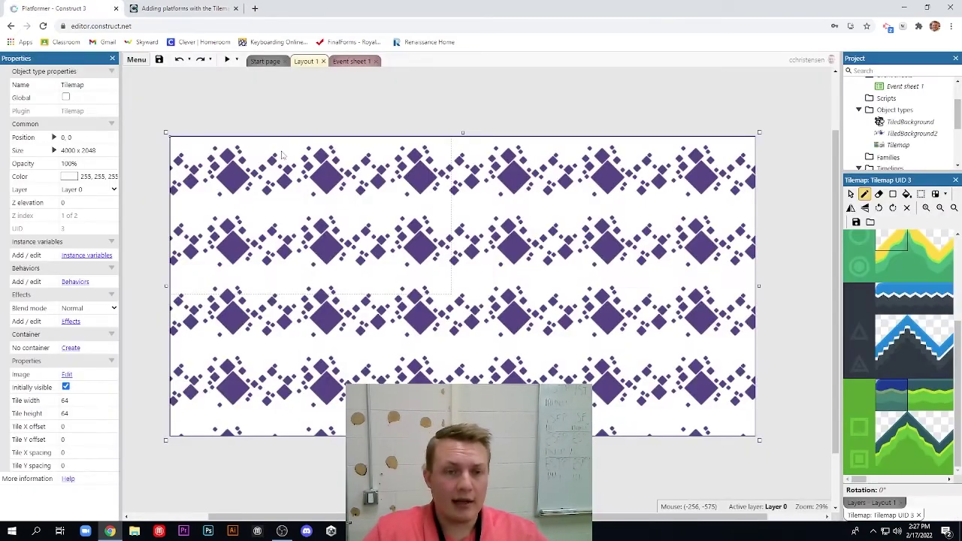
{"action": "left_click", "coordinate": [83, 8]}
{"action": "left_click", "coordinate": [305, 197]}
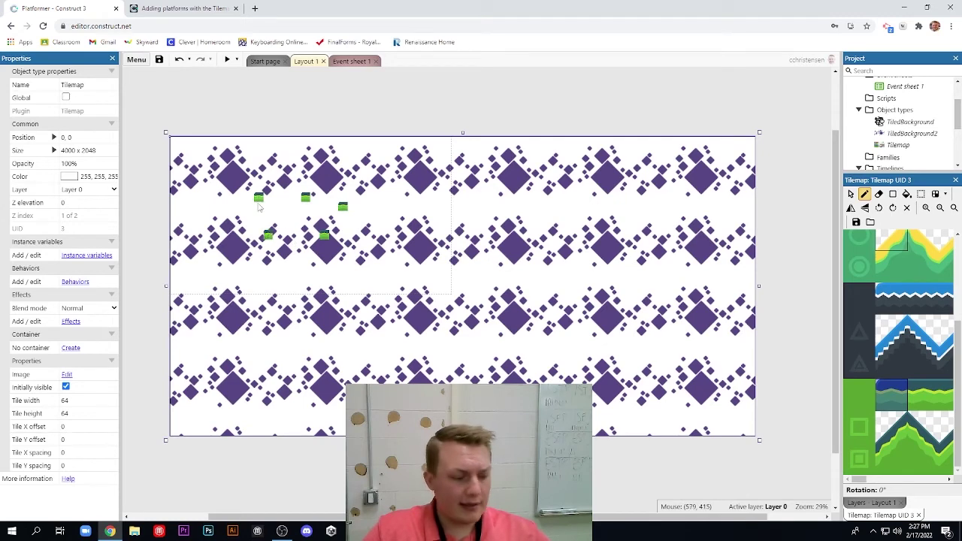
{"action": "key", "text": "ctrl+z"}
{"action": "key", "text": "ctrl+z"}
{"action": "key", "text": "ctrl+z"}
{"action": "key", "text": "ctrl+z"}
{"action": "key", "text": "ctrl+z"}
{"action": "key", "text": "ctrl+z"}
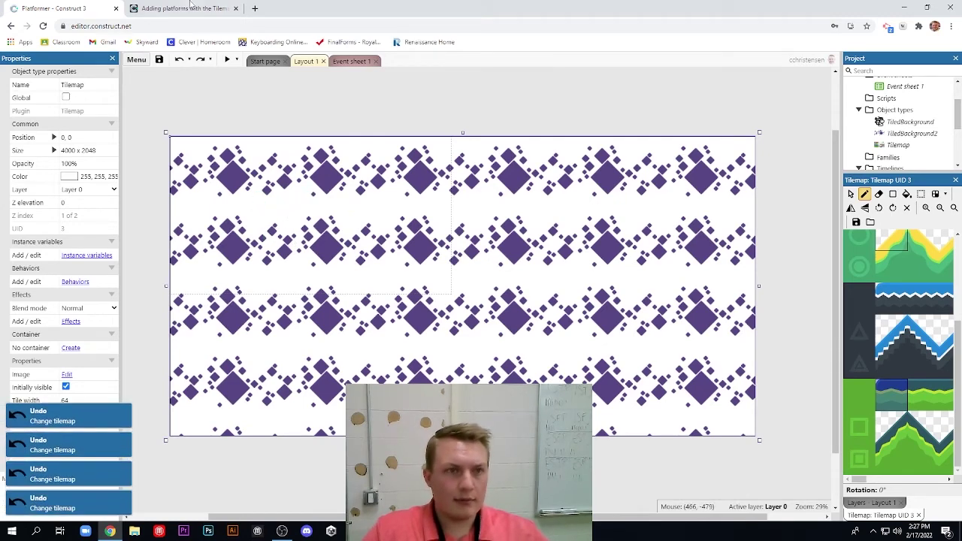
Paint a grass middle-tile row at the top-left and cap its right end with the end tile.
{"action": "left_click", "coordinate": [190, 8]}
{"action": "scroll", "coordinate": [669, 324], "scroll_direction": "down", "scroll_amount": 2}
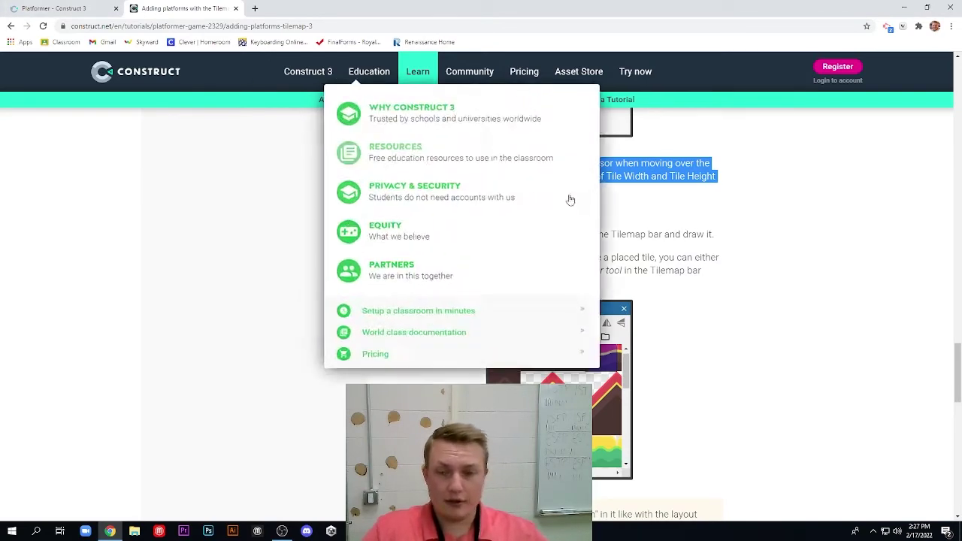
{"action": "left_click", "coordinate": [75, 9]}
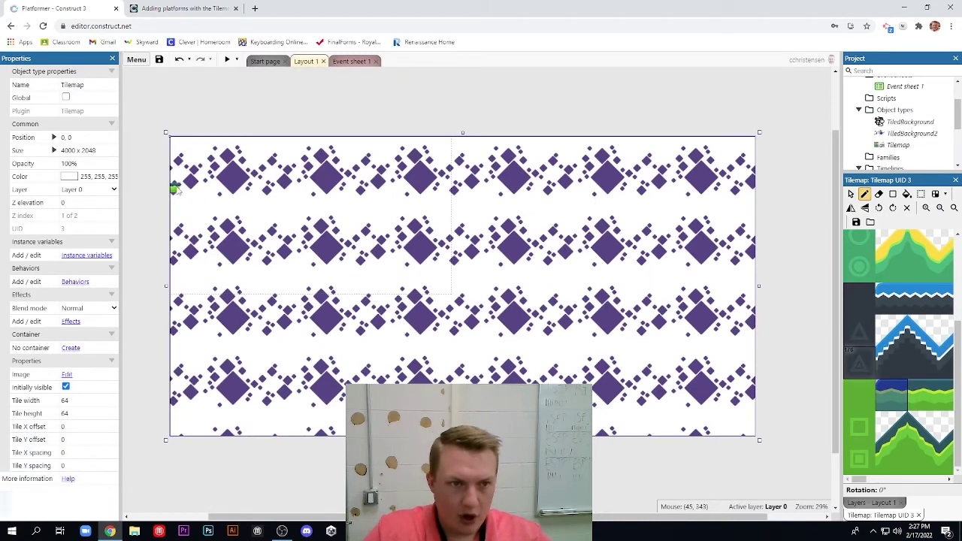
{"action": "left_click", "coordinate": [924, 392]}
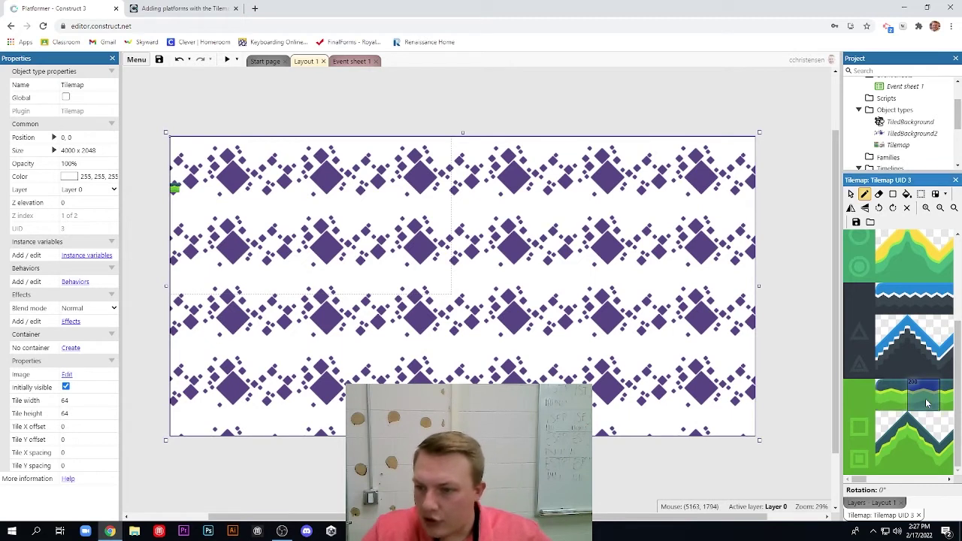
{"action": "left_click_drag", "start_coordinate": [181, 188], "coordinate": [205, 191]}
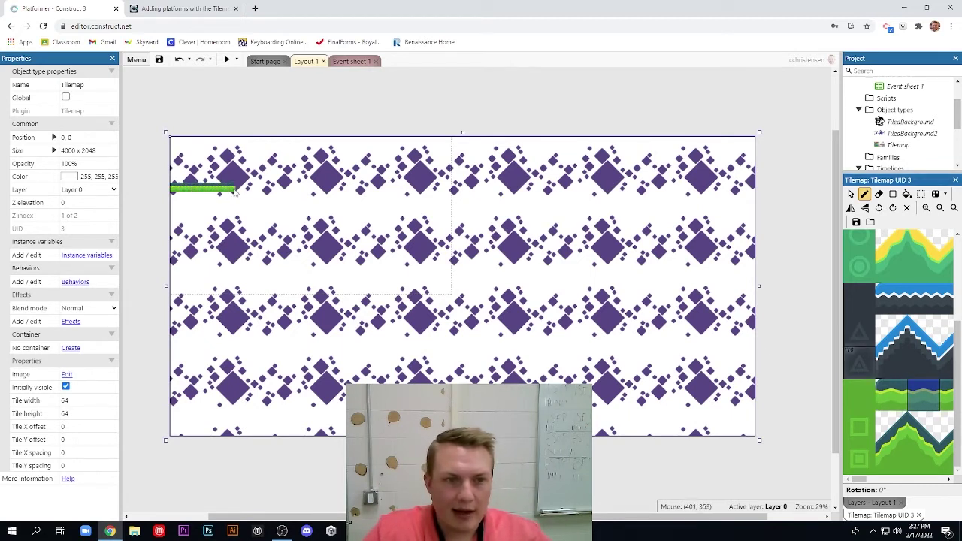
{"action": "left_click", "coordinate": [947, 391]}
{"action": "left_click", "coordinate": [257, 191]}
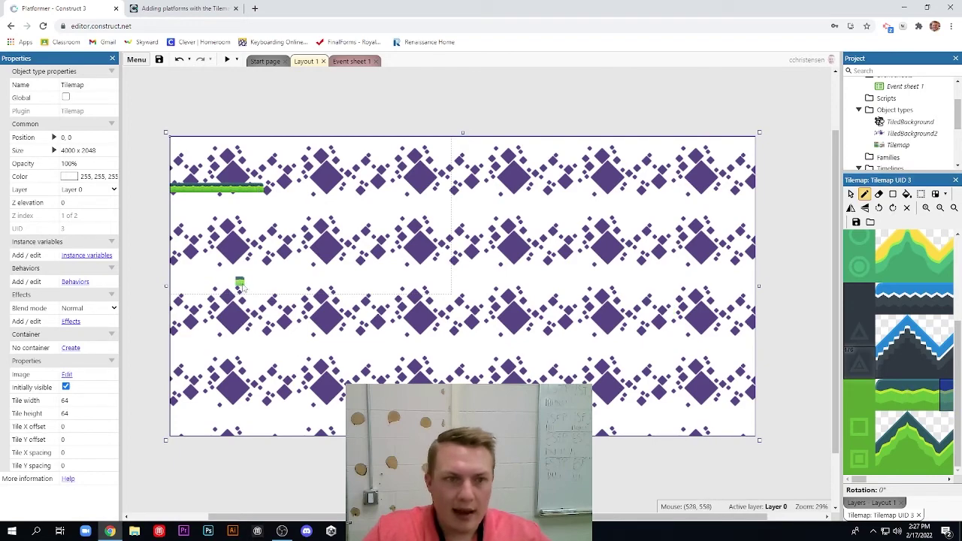
{"action": "scroll", "coordinate": [214, 180], "scroll_direction": "up", "scroll_amount": 5, "text": "ctrl"}
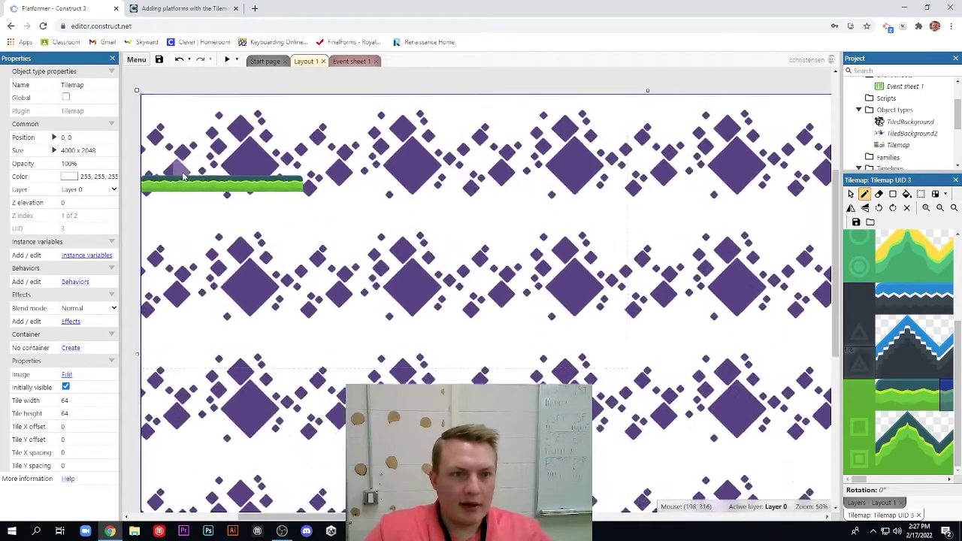
{"action": "scroll", "coordinate": [140, 176], "scroll_direction": "up", "scroll_amount": 3, "text": "ctrl"}
{"action": "left_click", "coordinate": [336, 160]}
{"action": "scroll", "coordinate": [344, 182], "scroll_direction": "up", "scroll_amount": 1}
{"action": "middle_click_drag", "start_coordinate": [344, 183], "coordinate": [451, 299]}
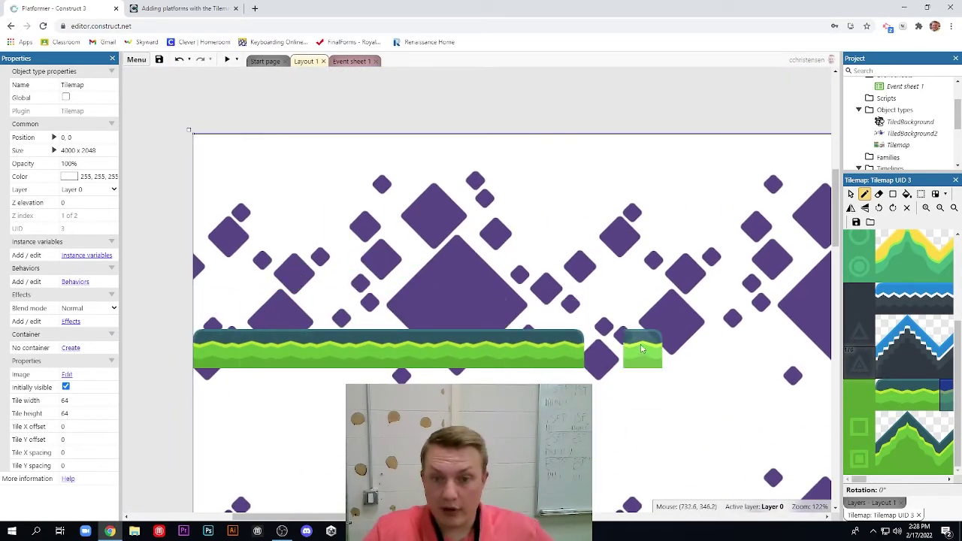
{"action": "left_click", "coordinate": [185, 8]}
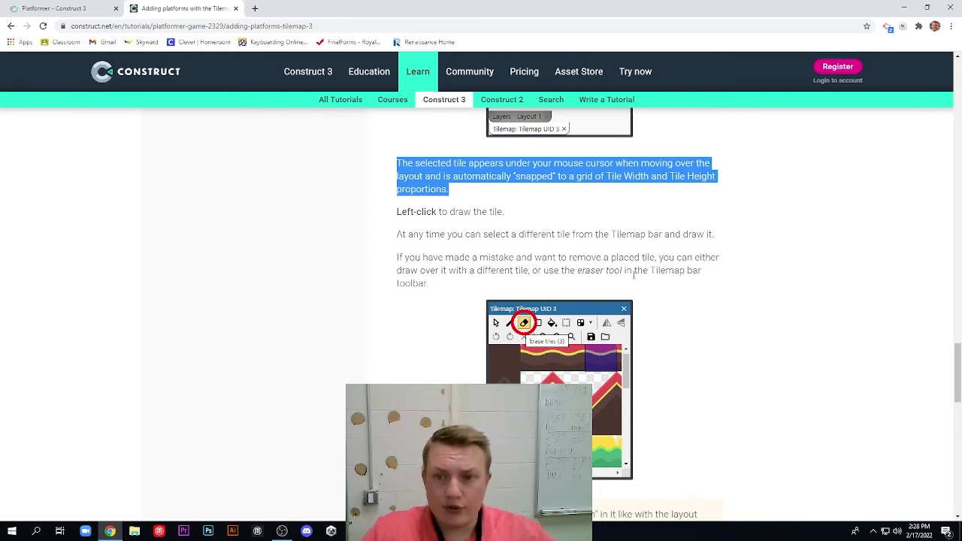
Remove the short grass strip using the eraser and Ctrl+Z undos.
{"action": "left_click", "coordinate": [56, 9]}
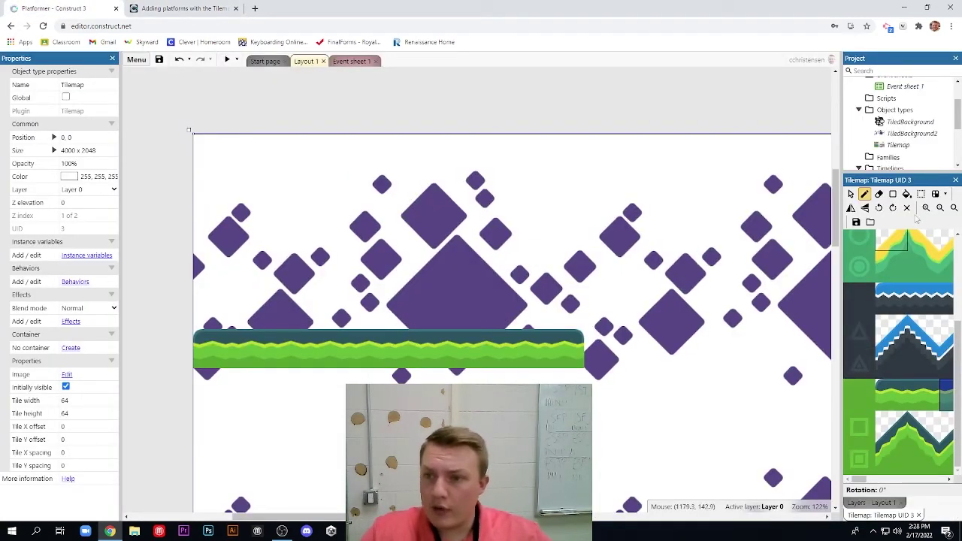
{"action": "left_click", "coordinate": [878, 194]}
{"action": "left_click", "coordinate": [564, 349]}
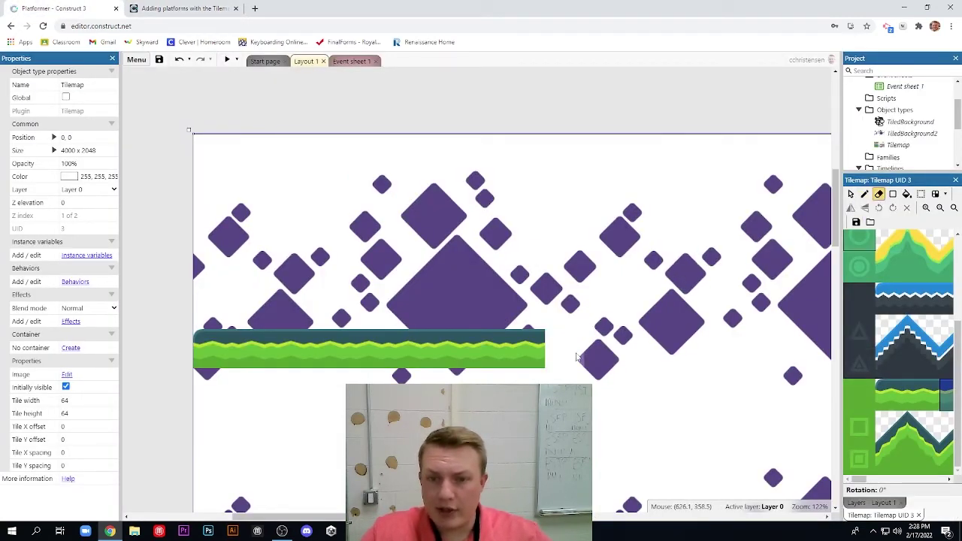
{"action": "left_click", "coordinate": [535, 355]}
{"action": "left_click", "coordinate": [864, 194]}
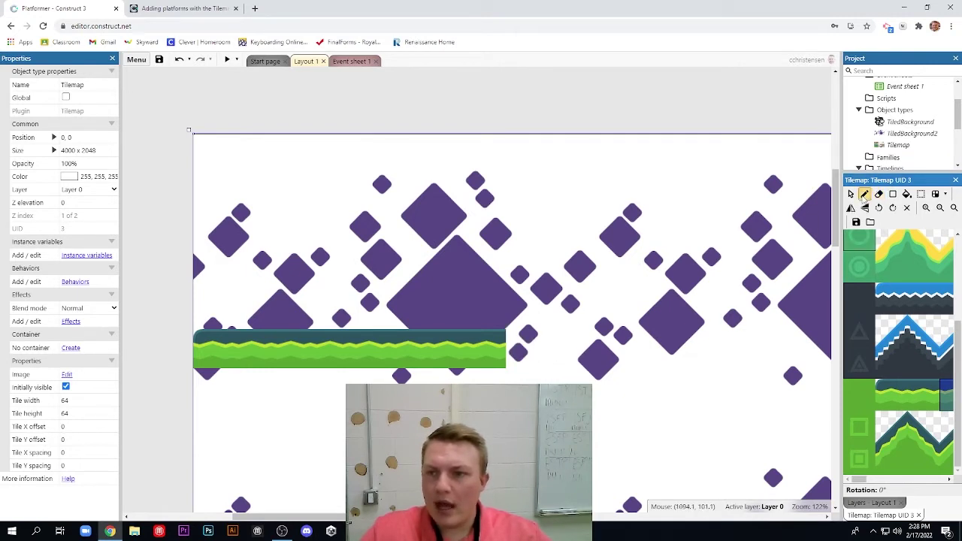
{"action": "left_click", "coordinate": [602, 349]}
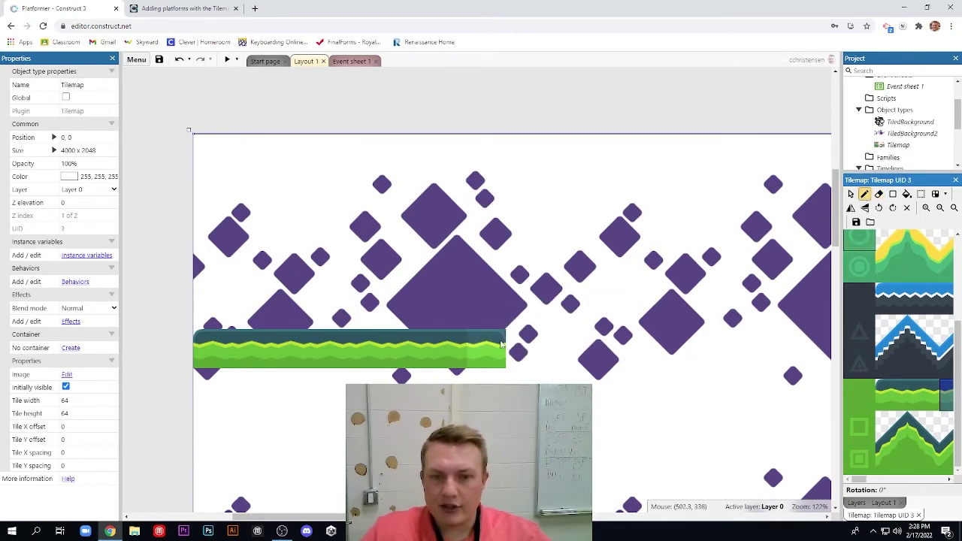
{"action": "key", "text": "ctrl+z"}
{"action": "key", "text": "ctrl+z"}
{"action": "key", "text": "ctrl+z"}
{"action": "key", "text": "ctrl+z"}
{"action": "key", "text": "ctrl+z"}
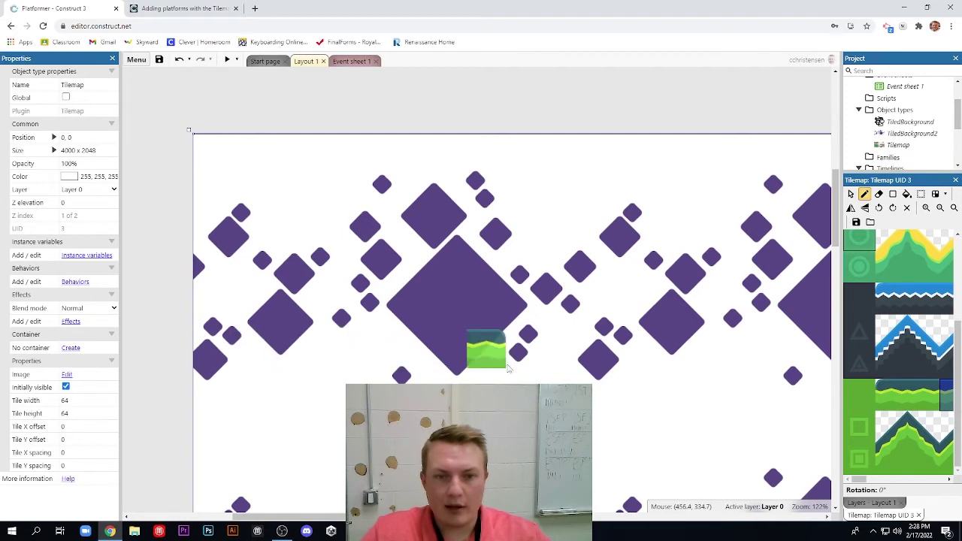
{"action": "key", "text": "ctrl+z"}
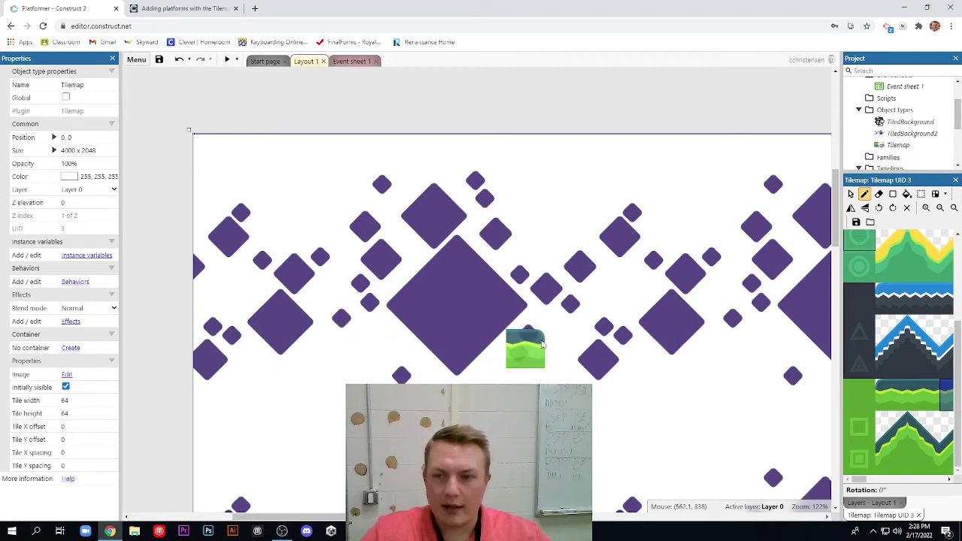
Paint a longer grass row one row lower, with a start tile, middle tiles and a right-end tile.
{"action": "left_click", "coordinate": [891, 396]}
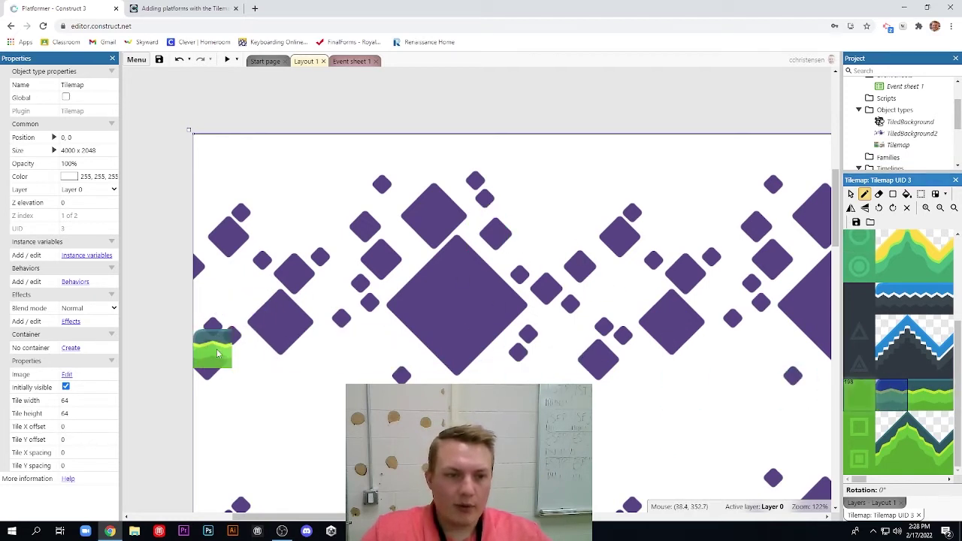
{"action": "left_click", "coordinate": [217, 379]}
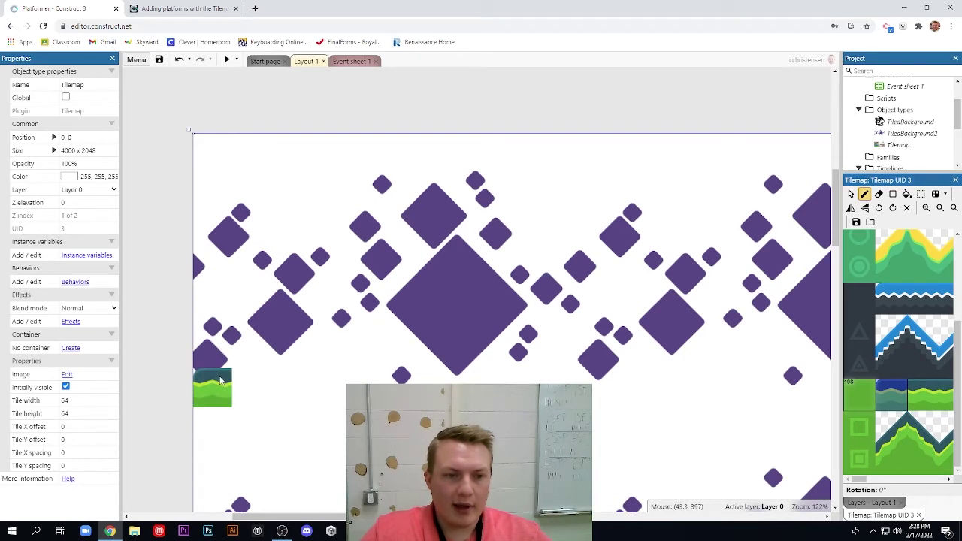
{"action": "left_click", "coordinate": [924, 394]}
{"action": "left_click_drag", "start_coordinate": [267, 380], "coordinate": [646, 387]}
{"action": "left_click", "coordinate": [948, 400]}
{"action": "left_click", "coordinate": [681, 388]}
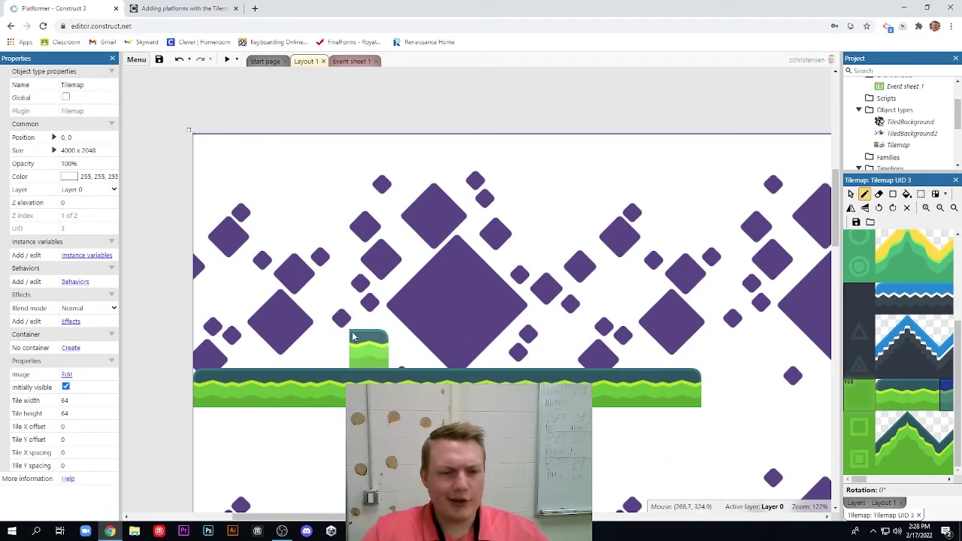
{"action": "scroll", "coordinate": [505, 323], "scroll_direction": "right", "scroll_amount": 2}
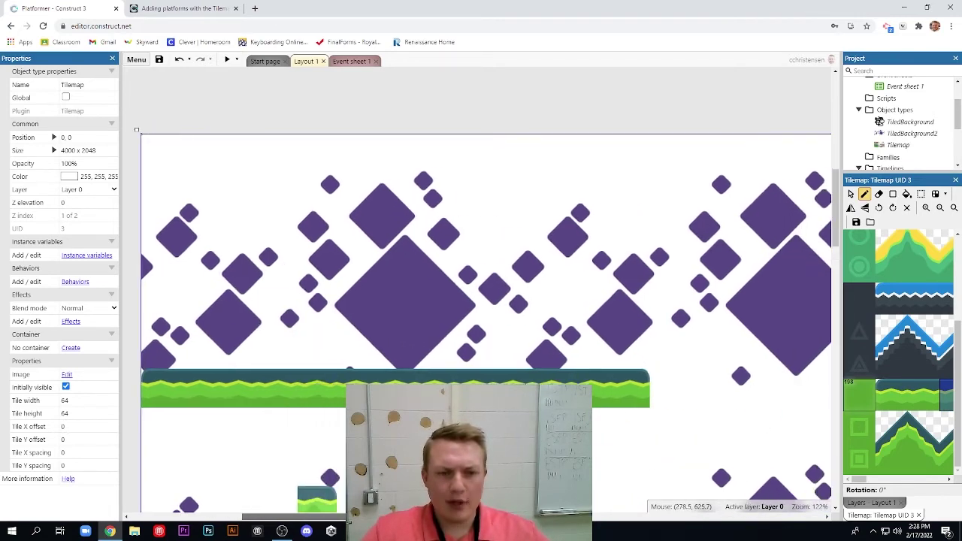
Read the tutorial's 'Have fun with drawing your level' passage and its example level.
{"action": "left_click", "coordinate": [165, 8]}
{"action": "scroll", "coordinate": [676, 374], "scroll_direction": "down", "scroll_amount": 4}
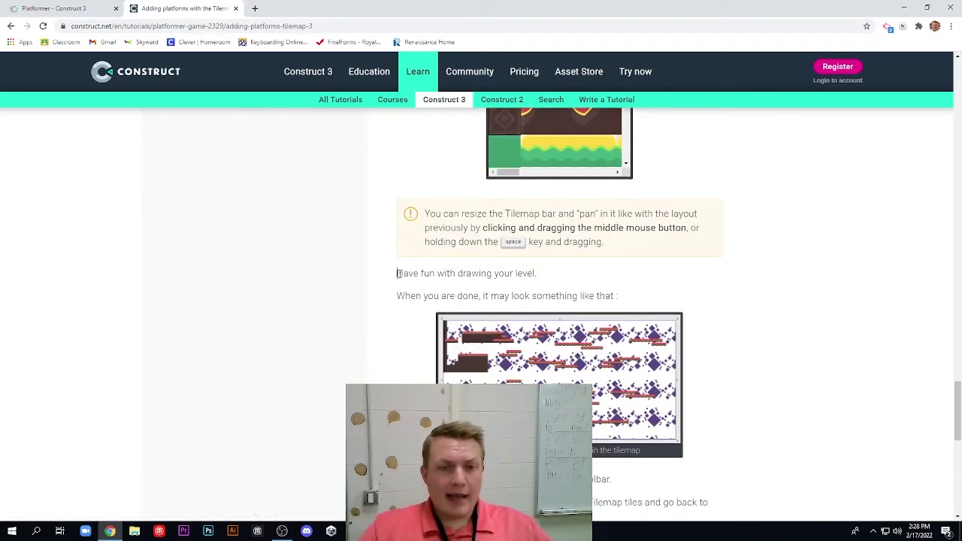
{"action": "left_click_drag", "start_coordinate": [397, 273], "coordinate": [624, 295]}
{"action": "scroll", "coordinate": [646, 376], "scroll_direction": "down", "scroll_amount": 1}
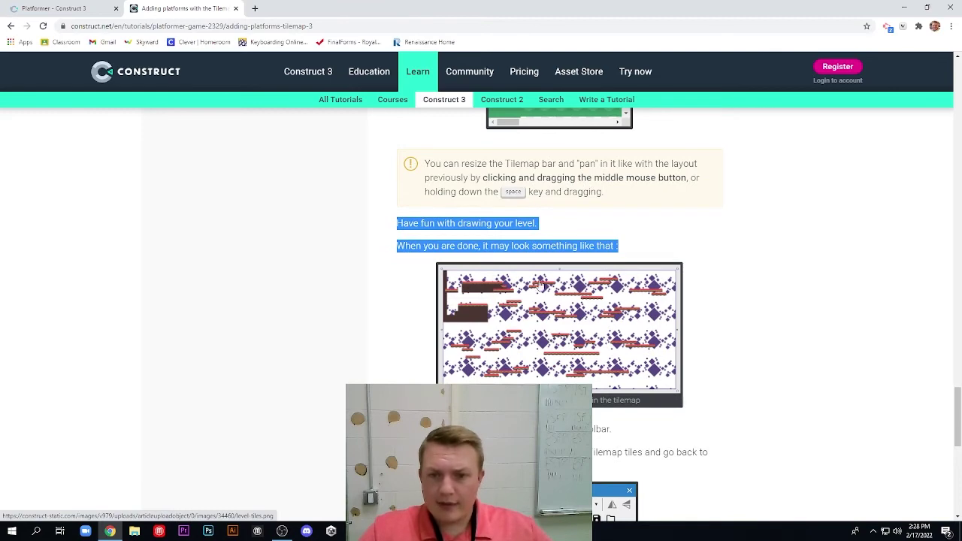
Paint a flat platform across the layout with grass tile 198.
{"action": "left_click", "coordinate": [67, 8]}
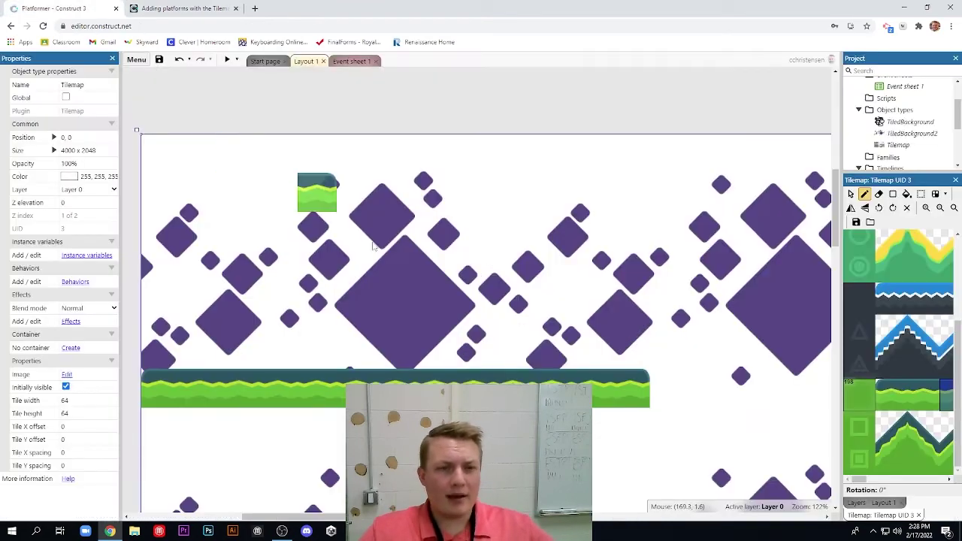
{"action": "scroll", "coordinate": [529, 344], "scroll_direction": "down", "scroll_amount": 1}
{"action": "scroll", "coordinate": [529, 344], "scroll_direction": "down", "scroll_amount": 5}
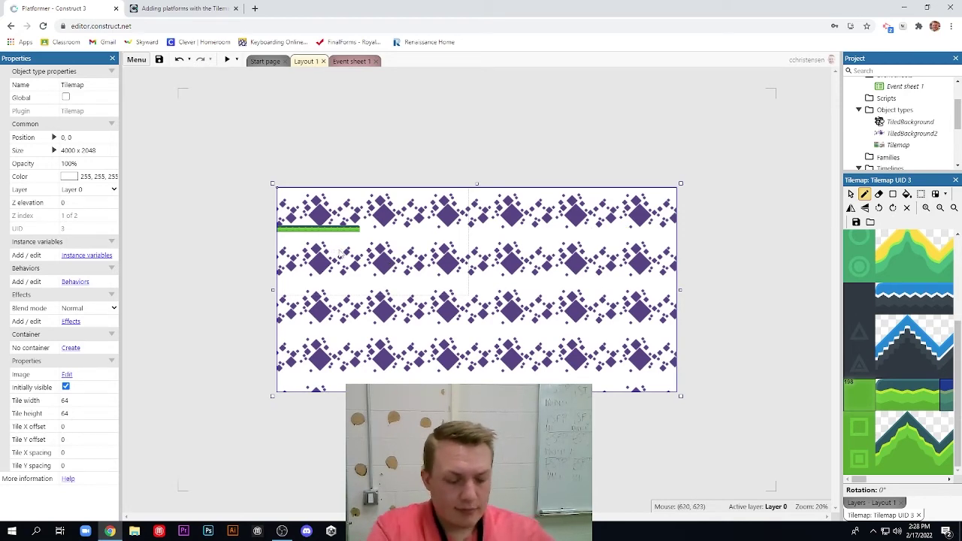
{"action": "scroll", "coordinate": [338, 254], "scroll_direction": "up", "scroll_amount": 2, "text": "ctrl"}
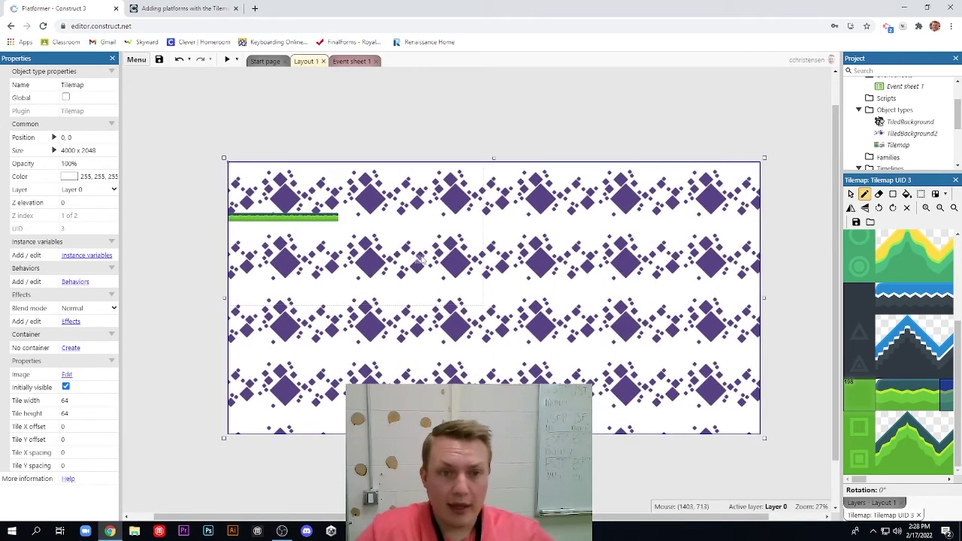
{"action": "scroll", "coordinate": [420, 260], "scroll_direction": "up", "scroll_amount": 2, "text": "ctrl"}
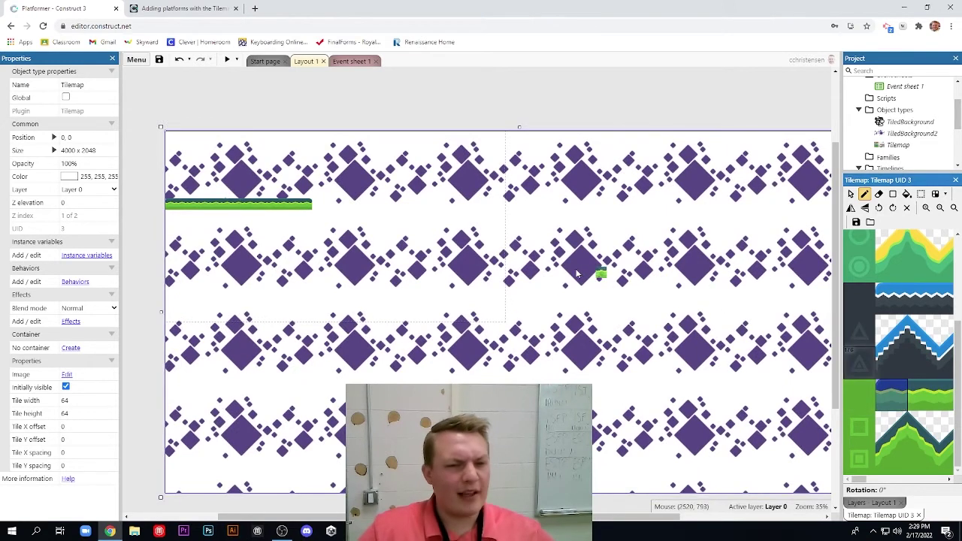
{"action": "left_click", "coordinate": [852, 394]}
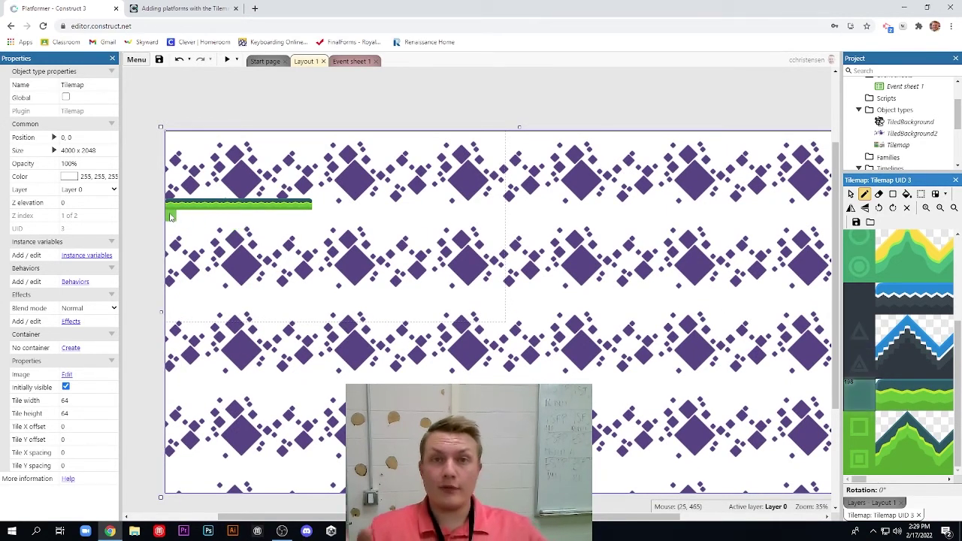
{"action": "mouse_move", "coordinate": [170, 217]}
{"action": "left_mouse_down"}
{"action": "mouse_move", "coordinate": [367, 239]}
{"action": "mouse_move", "coordinate": [406, 208]}
{"action": "mouse_move", "coordinate": [468, 213]}
{"action": "left_mouse_up"}
Extend the ground rightward with a slope and fill the right staircase with grass tiles.
{"action": "left_click", "coordinate": [890, 335]}
{"action": "left_click", "coordinate": [880, 308]}
{"action": "left_click", "coordinate": [891, 395]}
{"action": "scroll", "coordinate": [677, 301], "scroll_direction": "right", "scroll_amount": 2}
{"action": "mouse_move", "coordinate": [404, 237]}
{"action": "left_mouse_down"}
{"action": "mouse_move", "coordinate": [425, 250]}
{"action": "mouse_move", "coordinate": [494, 239]}
{"action": "mouse_move", "coordinate": [685, 241]}
{"action": "mouse_move", "coordinate": [715, 229]}
{"action": "mouse_move", "coordinate": [759, 189]}
{"action": "left_mouse_up"}
{"action": "left_click", "coordinate": [857, 390]}
{"action": "left_click_drag", "start_coordinate": [721, 225], "coordinate": [782, 188]}
Add three small floating grass platforms and two higher ones above them.
{"action": "left_click", "coordinate": [872, 390]}
{"action": "left_click", "coordinate": [459, 202]}
{"action": "left_click", "coordinate": [538, 203]}
{"action": "left_click", "coordinate": [628, 203]}
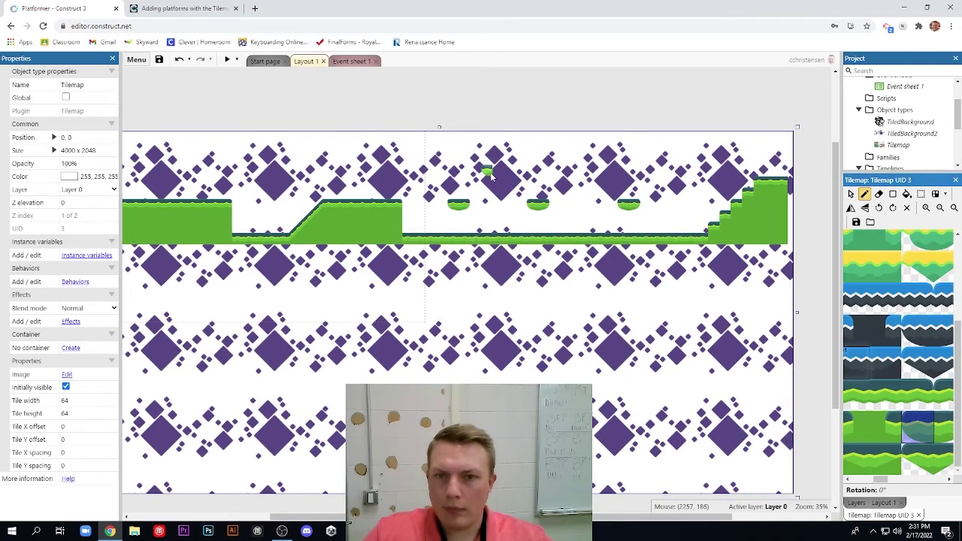
{"action": "left_click", "coordinate": [493, 171]}
{"action": "left_click", "coordinate": [584, 172]}
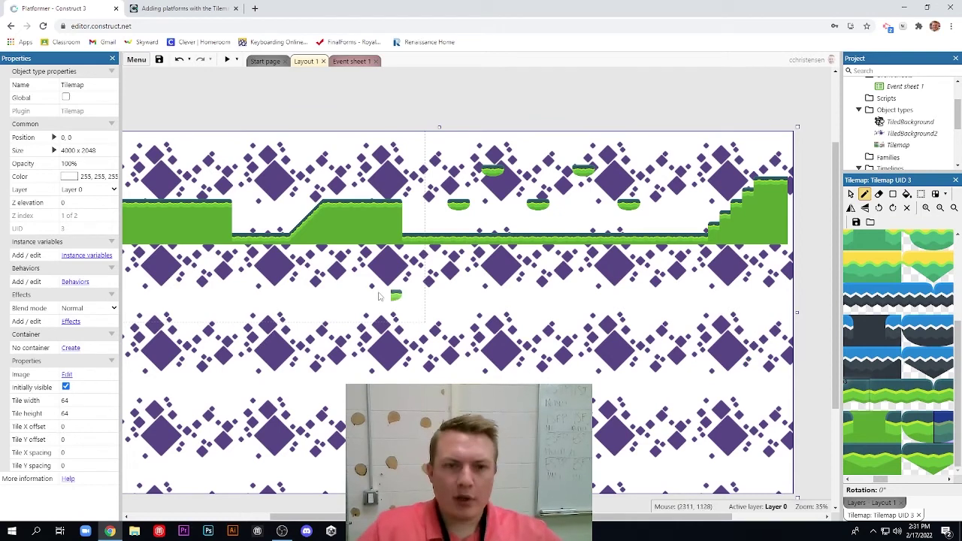
Select the flag tile in the tileset and place it atop the right staircase.
{"action": "scroll", "coordinate": [226, 338], "scroll_direction": "left", "scroll_amount": 3, "text": "shift"}
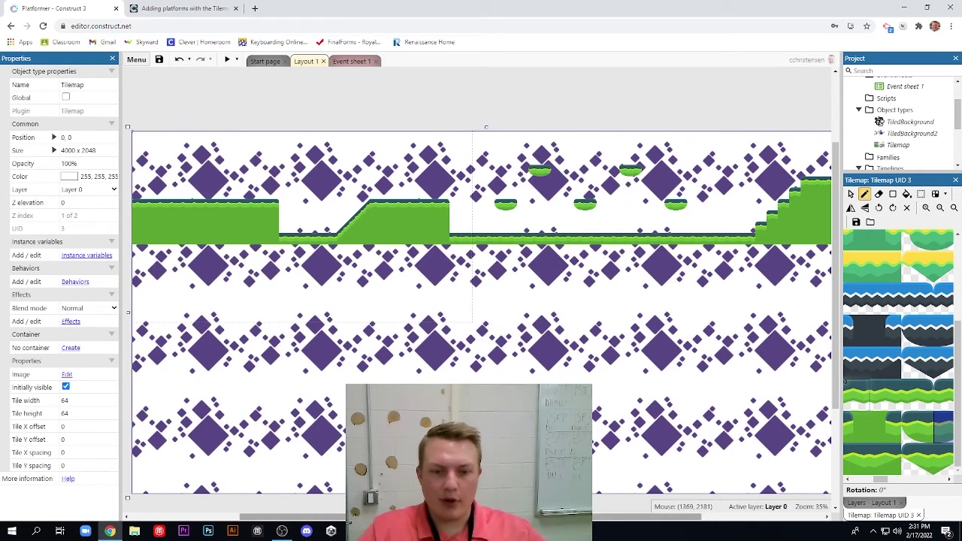
{"action": "scroll", "coordinate": [577, 337], "scroll_direction": "right", "scroll_amount": 3, "text": "shift"}
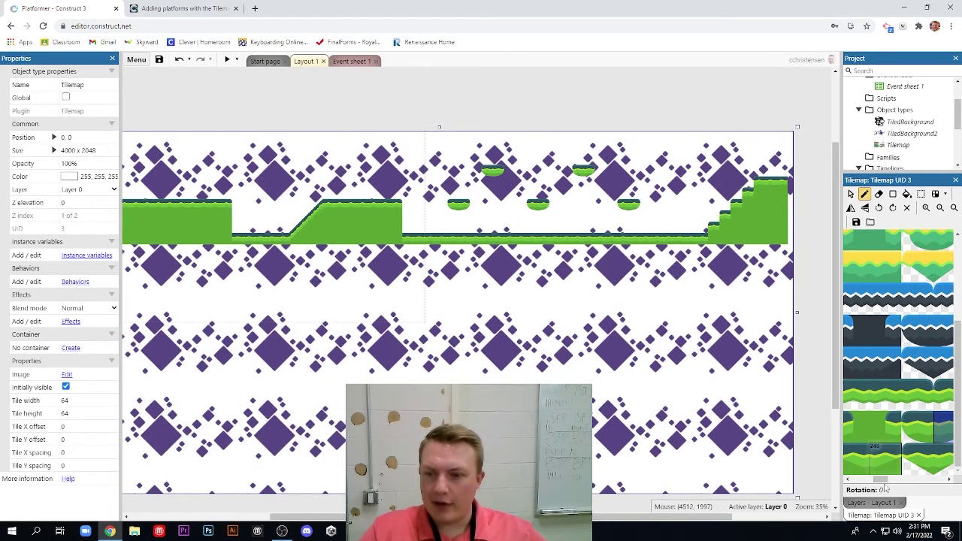
{"action": "mouse_move", "coordinate": [884, 480]}
{"action": "left_mouse_down"}
{"action": "mouse_move", "coordinate": [913, 487]}
{"action": "mouse_move", "coordinate": [901, 481]}
{"action": "left_mouse_up"}
{"action": "left_click", "coordinate": [898, 369]}
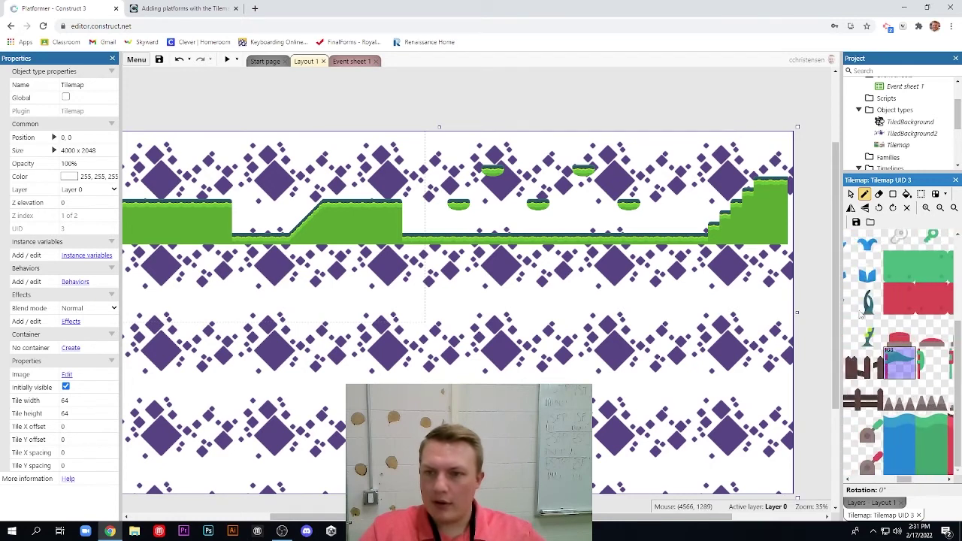
{"action": "left_click", "coordinate": [783, 171]}
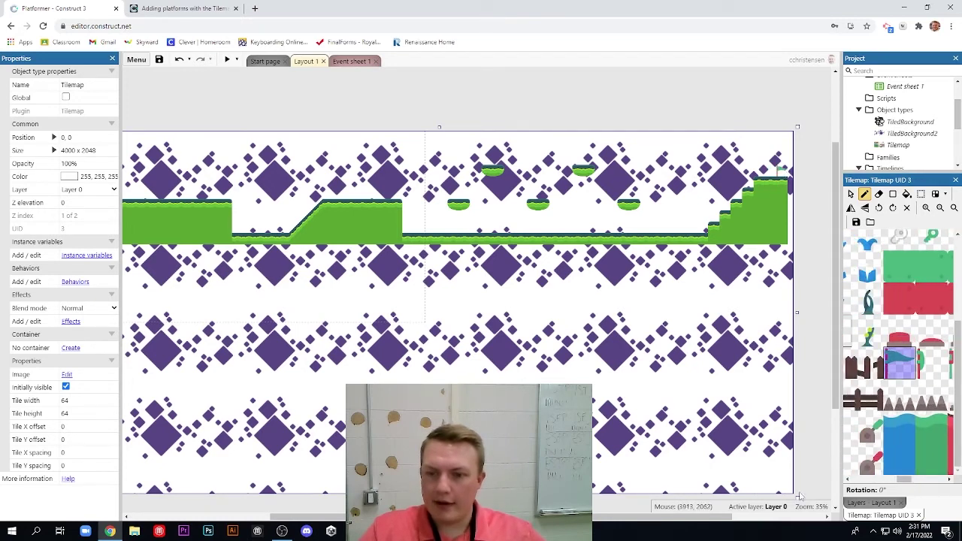
Check the tutorial's next instruction line, then return to the editor.
{"action": "scroll", "coordinate": [664, 520], "scroll_direction": "left", "scroll_amount": 3}
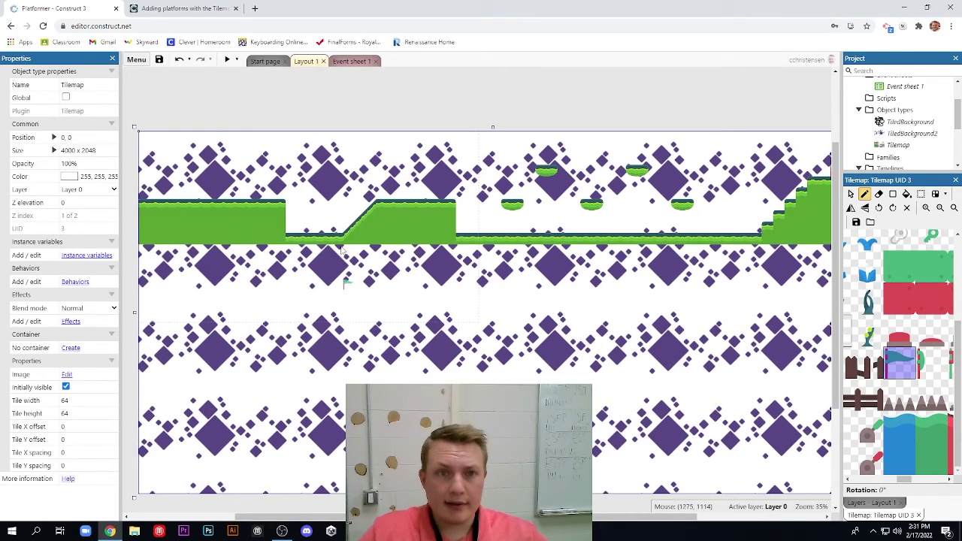
{"action": "left_click", "coordinate": [180, 8]}
{"action": "scroll", "coordinate": [531, 345], "scroll_direction": "down", "scroll_amount": 2}
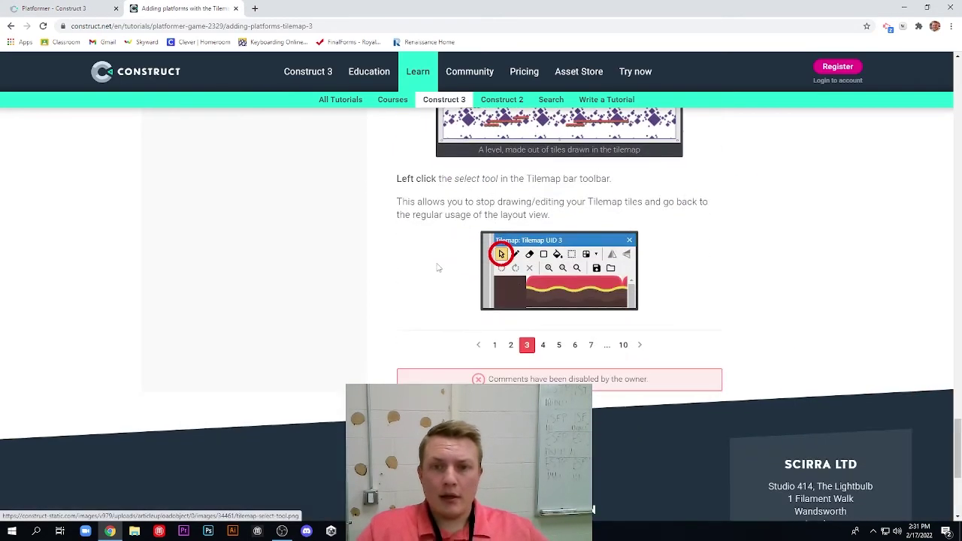
{"action": "left_click_drag", "start_coordinate": [397, 179], "coordinate": [613, 180]}
{"action": "scroll", "coordinate": [617, 189], "scroll_direction": "up", "scroll_amount": 2}
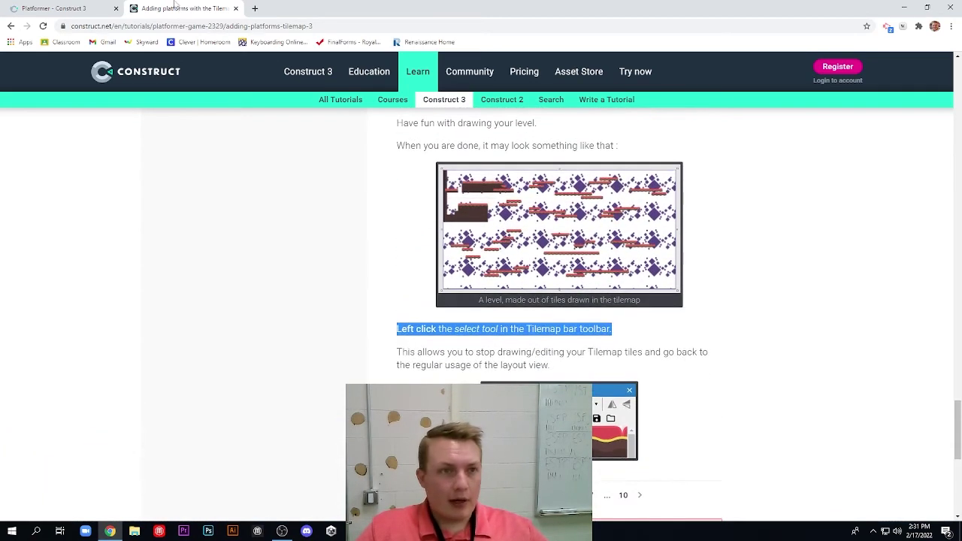
{"action": "left_click", "coordinate": [60, 8]}
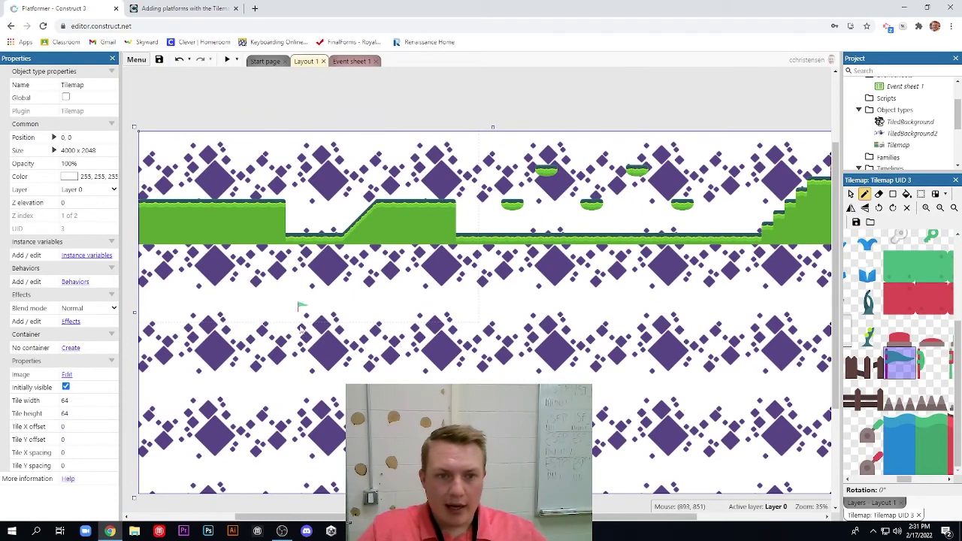
Undo the accidental flag tiles painted below the ground and stop tile drawing.
{"action": "mouse_move", "coordinate": [298, 342]}
{"action": "left_mouse_down"}
{"action": "mouse_move", "coordinate": [432, 375]}
{"action": "mouse_move", "coordinate": [331, 405]}
{"action": "left_mouse_up"}
{"action": "key", "text": "ctrl+z"}
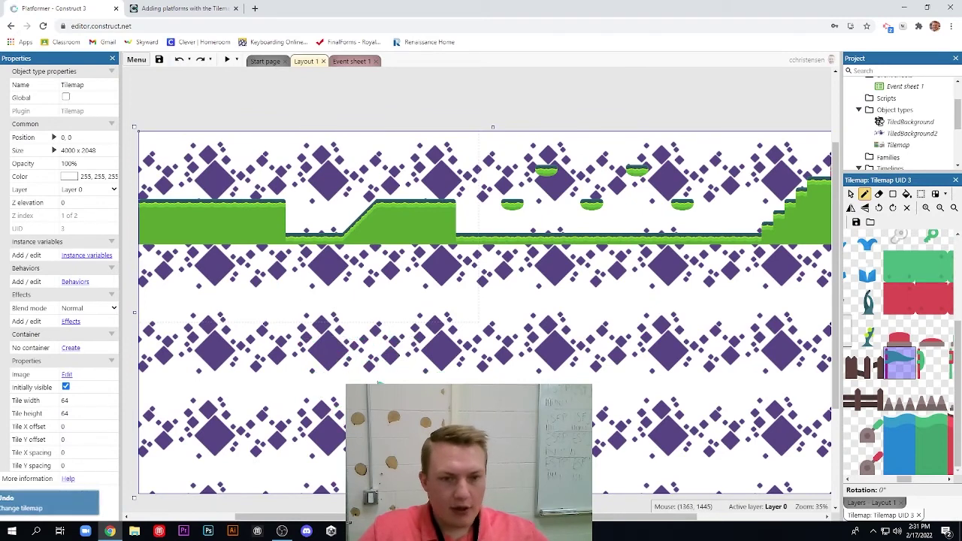
{"action": "left_click_drag", "start_coordinate": [902, 479], "coordinate": [853, 479]}
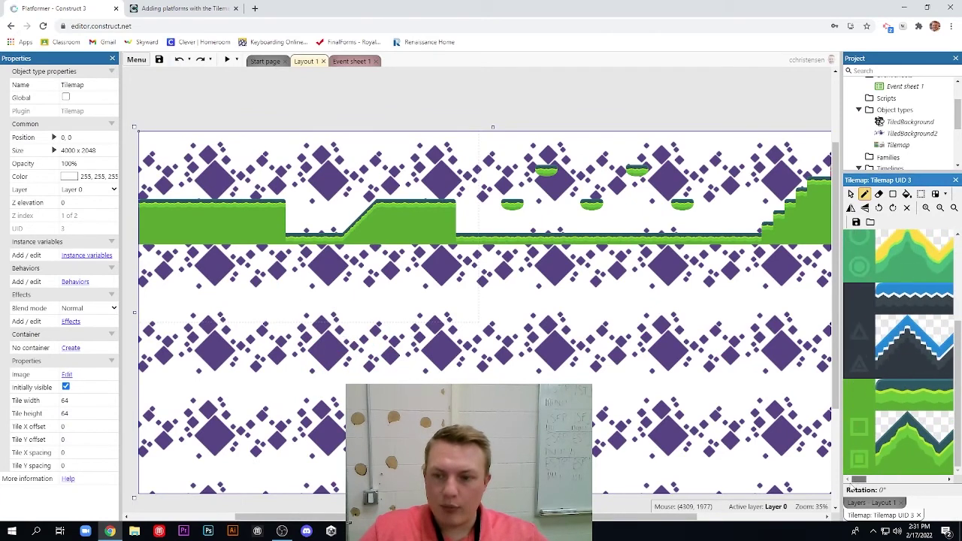
{"action": "left_click", "coordinate": [851, 194]}
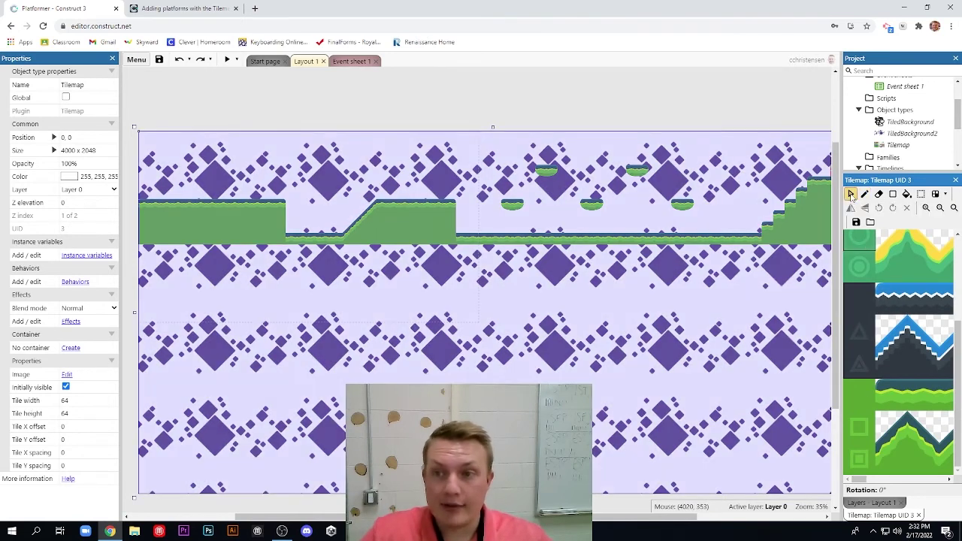
Toggle the tilemap's selection to compare layout and tilemap properties, ending in normal selection mode.
{"action": "left_click", "coordinate": [494, 110]}
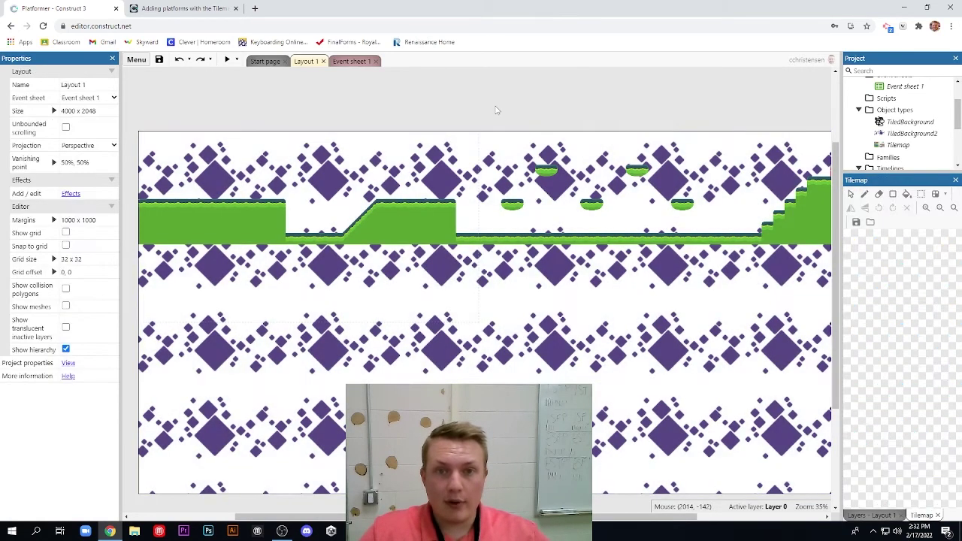
{"action": "left_click", "coordinate": [476, 222]}
{"action": "left_click", "coordinate": [469, 112]}
{"action": "left_click", "coordinate": [466, 199]}
{"action": "left_click", "coordinate": [464, 116]}
{"action": "left_click", "coordinate": [469, 253]}
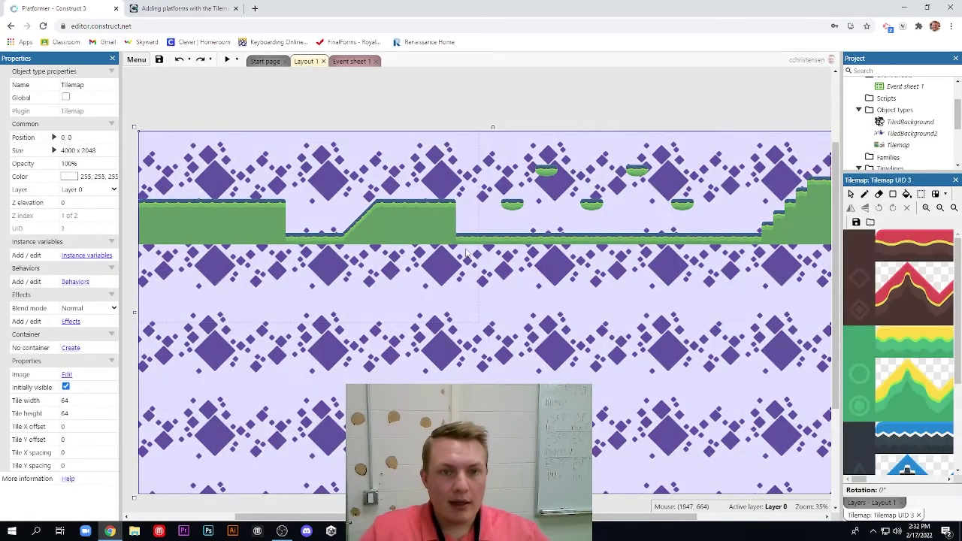
{"action": "left_click", "coordinate": [850, 194]}
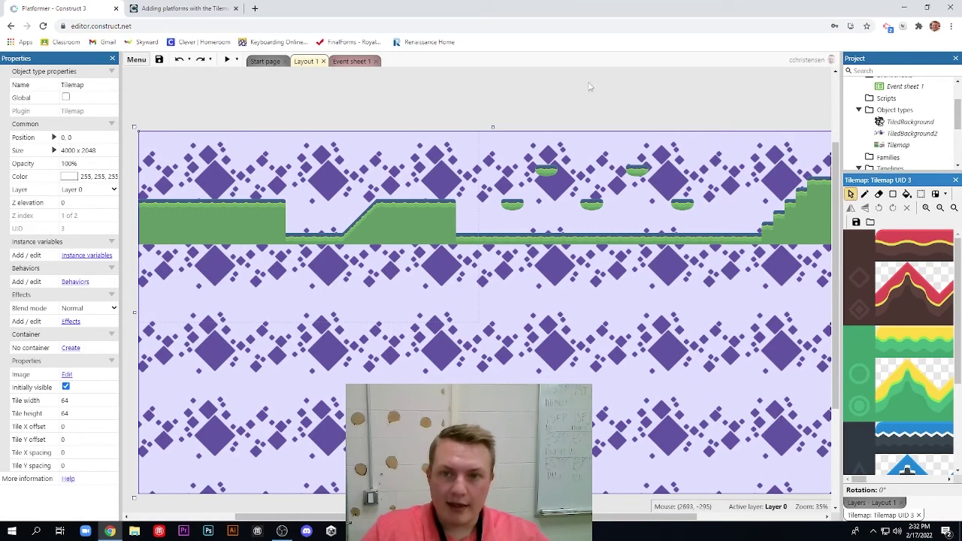
Read the tutorial paragraph on using the select tool to resume normal layout editing.
{"action": "left_click", "coordinate": [184, 9]}
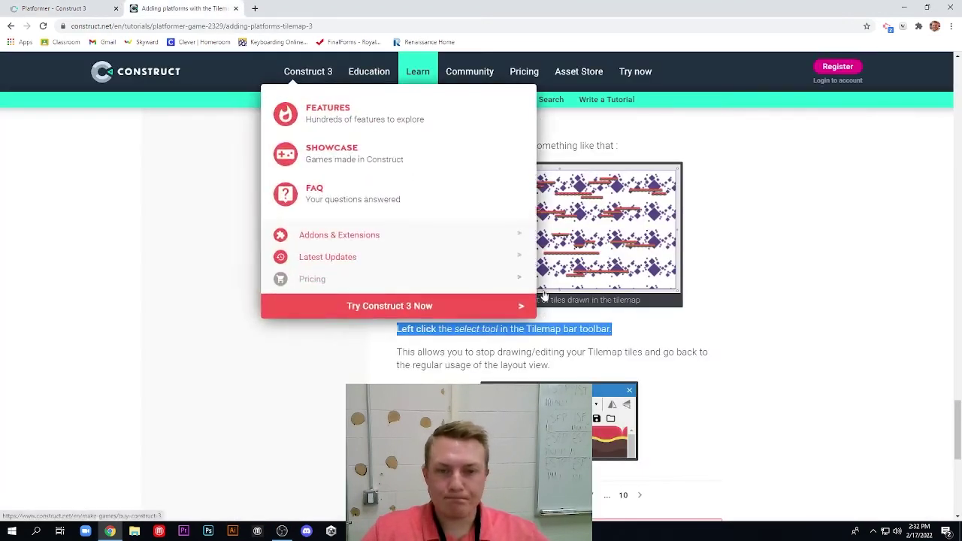
{"action": "scroll", "coordinate": [389, 308], "scroll_direction": "down", "scroll_amount": 1}
{"action": "left_click_drag", "start_coordinate": [392, 302], "coordinate": [576, 316]}
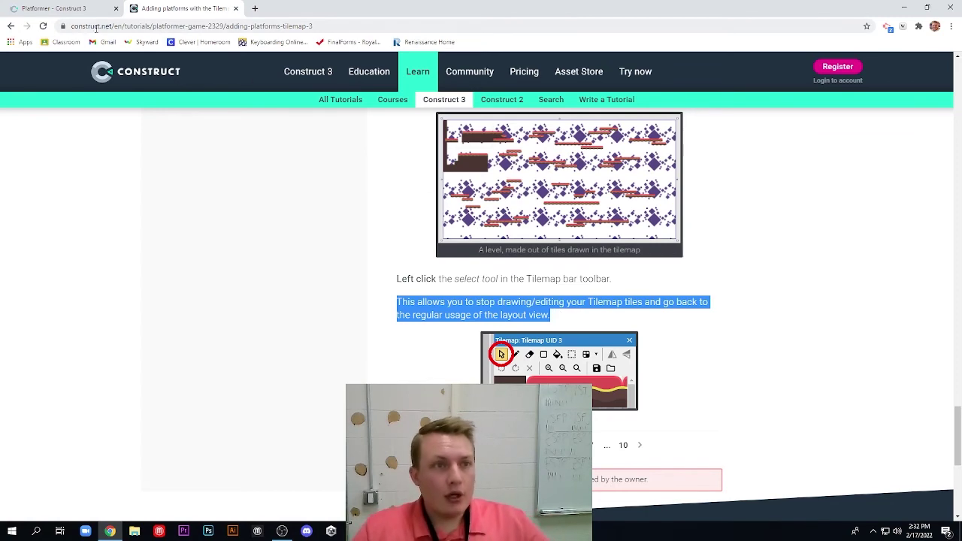
{"action": "left_click", "coordinate": [52, 9]}
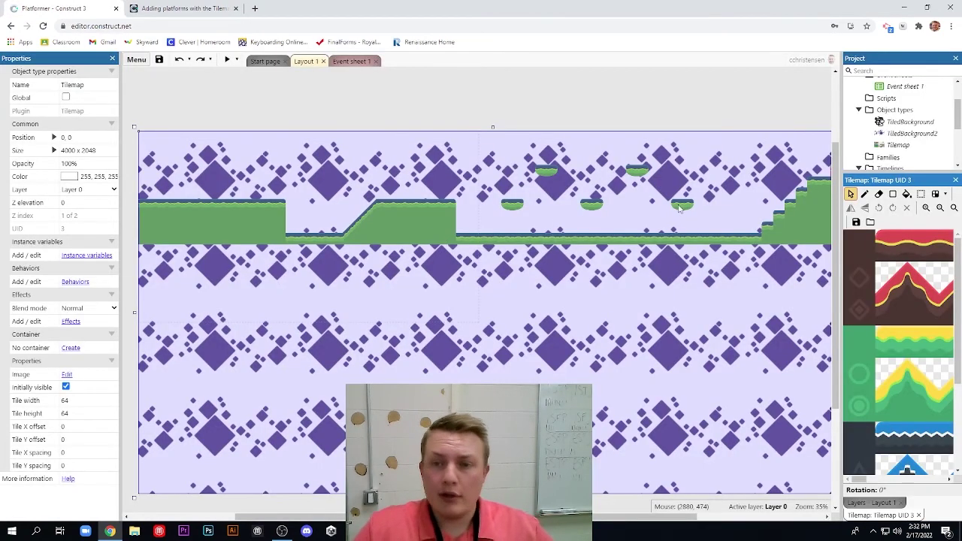
Select the tilemap to view its tiles, then click empty space to show Layout 1's properties.
{"action": "left_click", "coordinate": [567, 95]}
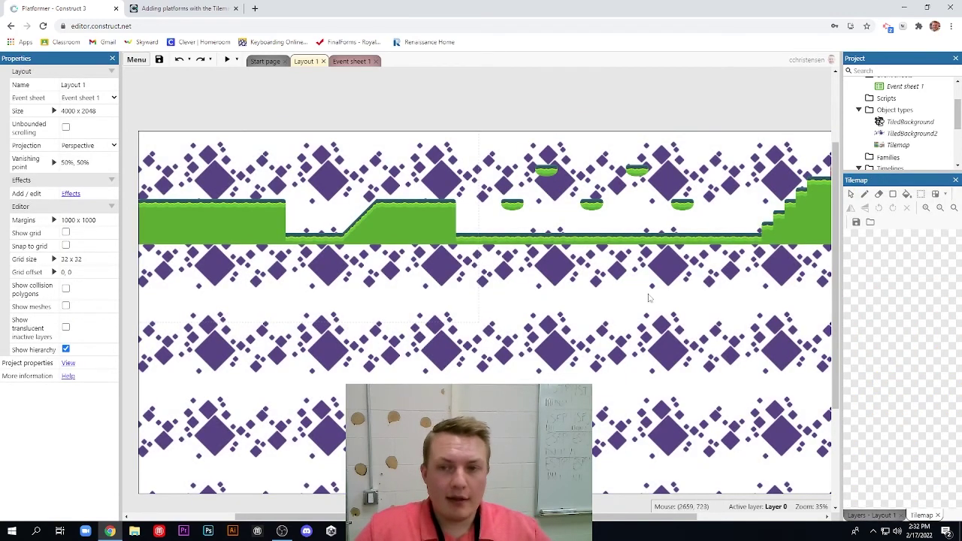
{"action": "left_click", "coordinate": [574, 261]}
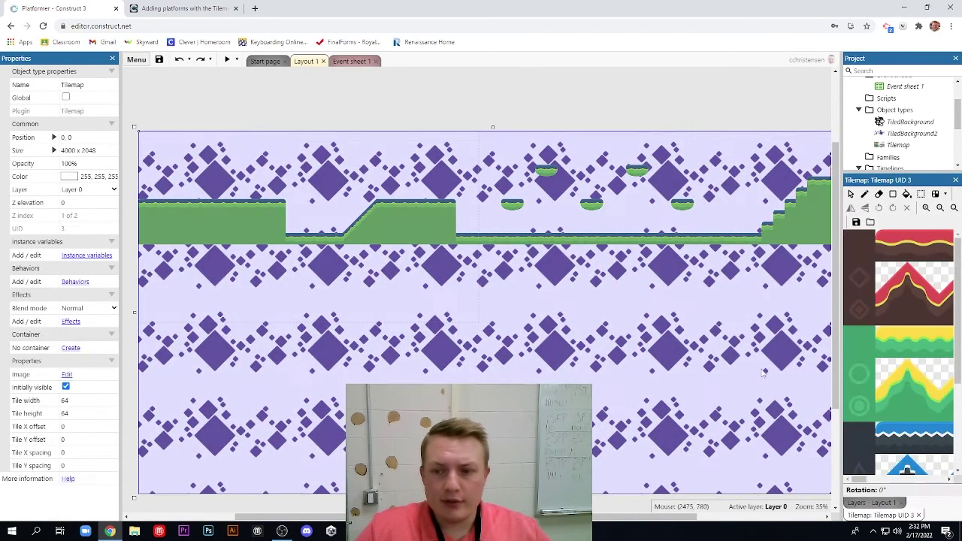
{"action": "left_click_drag", "start_coordinate": [869, 481], "coordinate": [888, 484]}
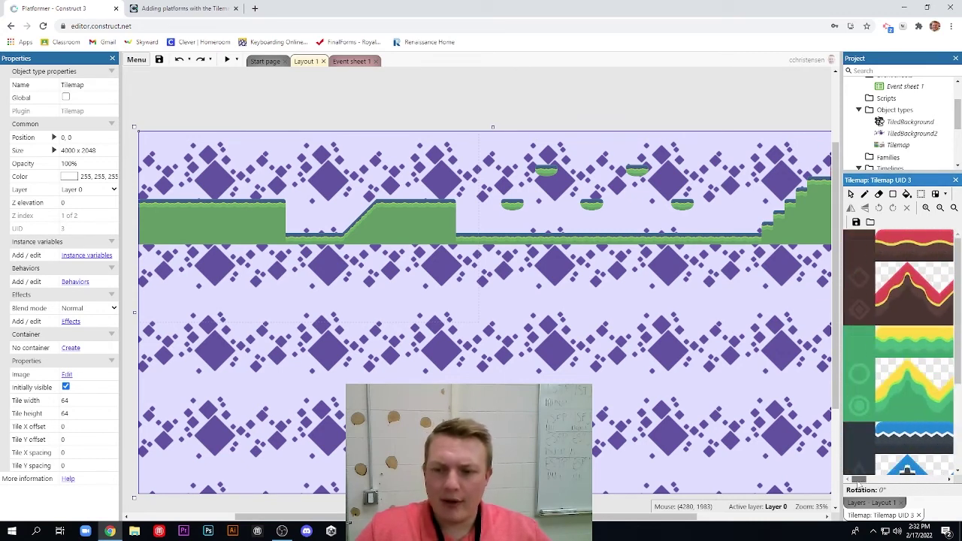
{"action": "left_click", "coordinate": [469, 114]}
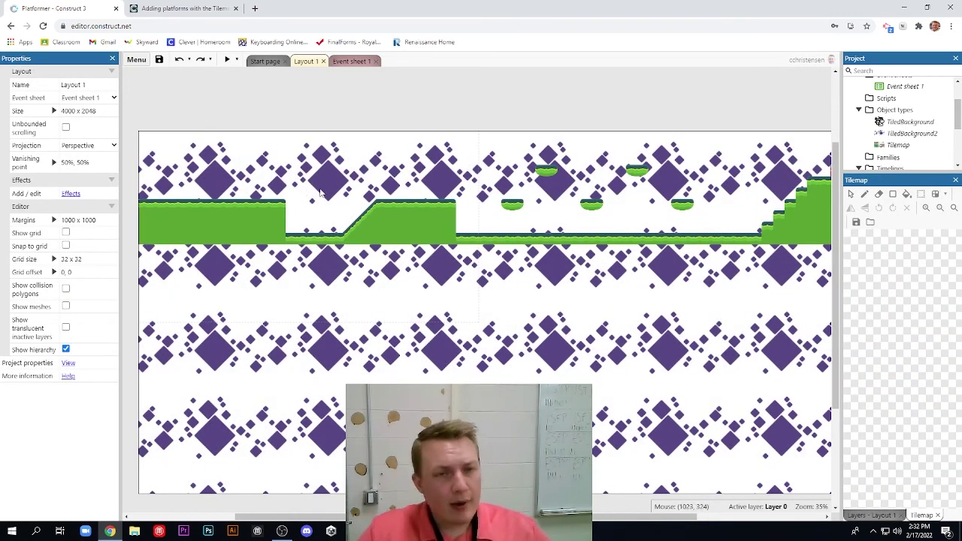
Clear the text highlight on the tutorial page and scroll back up toward the title.
{"action": "left_click", "coordinate": [187, 8]}
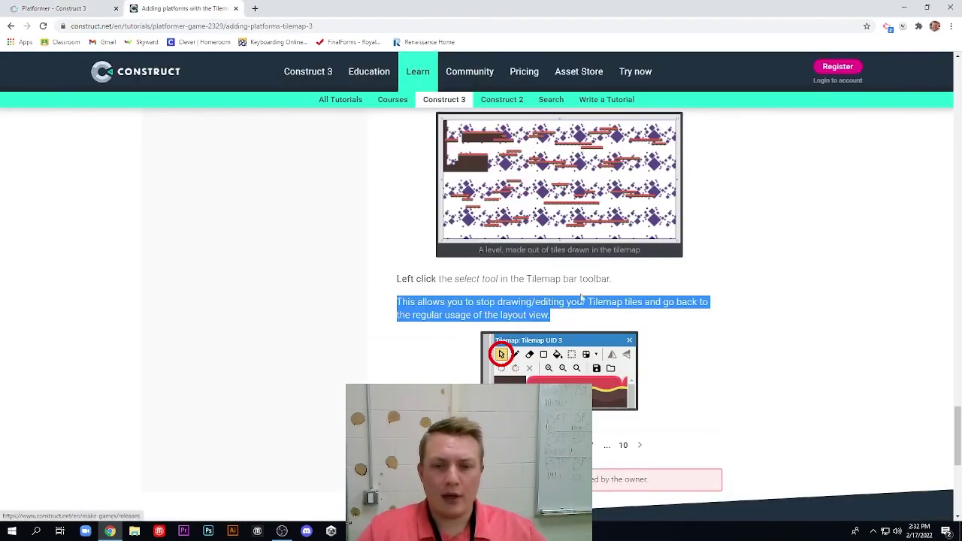
{"action": "left_click", "coordinate": [729, 325]}
{"action": "scroll", "coordinate": [878, 359], "scroll_direction": "up", "scroll_amount": 20}
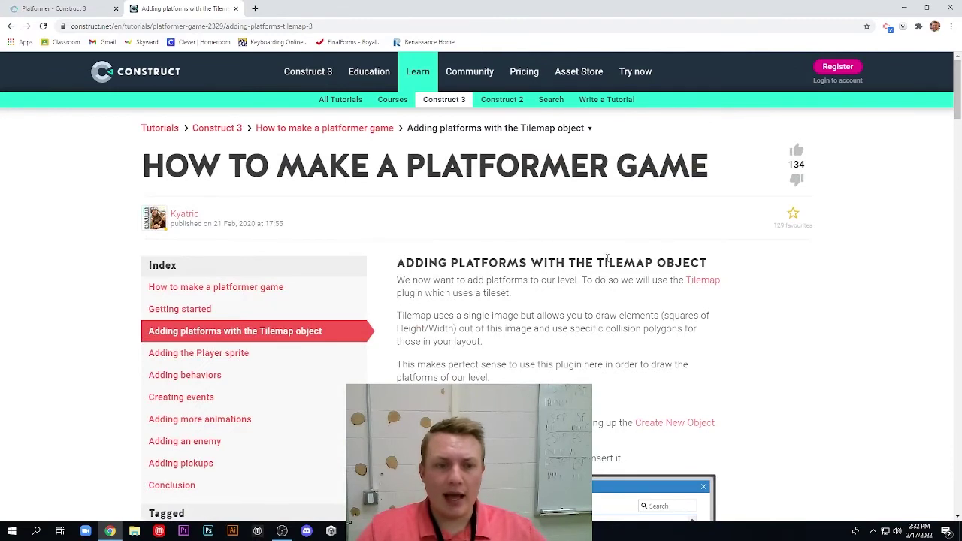